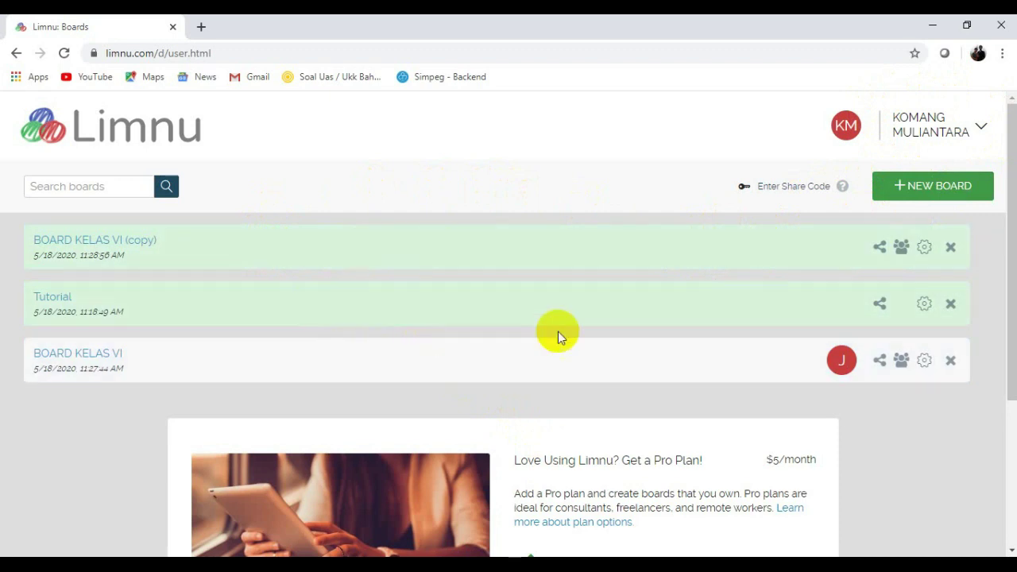
Create a collaborative board of type Whiteboard named "KELAS 2 SD N 4 BEBETIN"
click(923, 193)
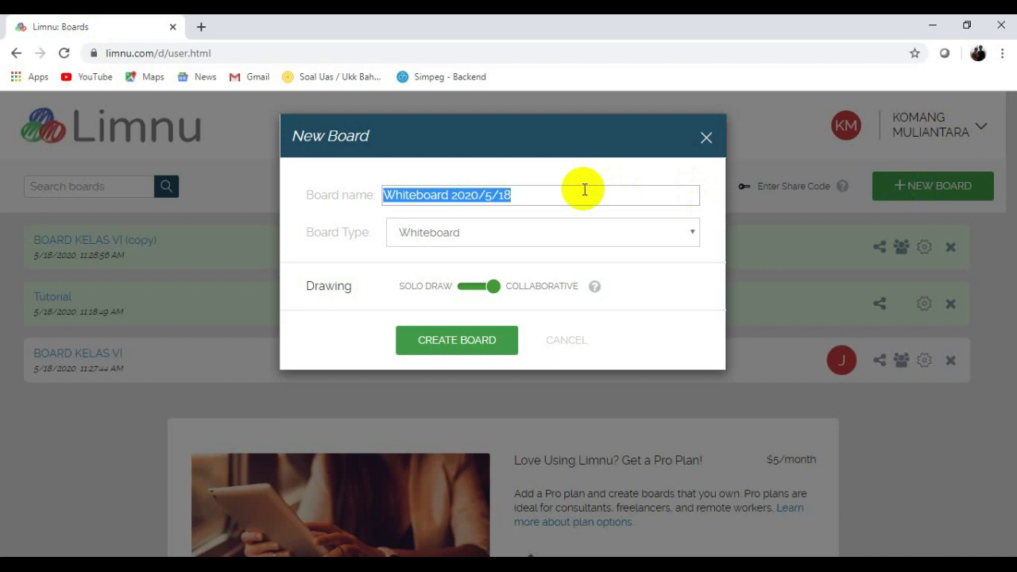
text(KELAS 2 SD N 4 BEBETIN)
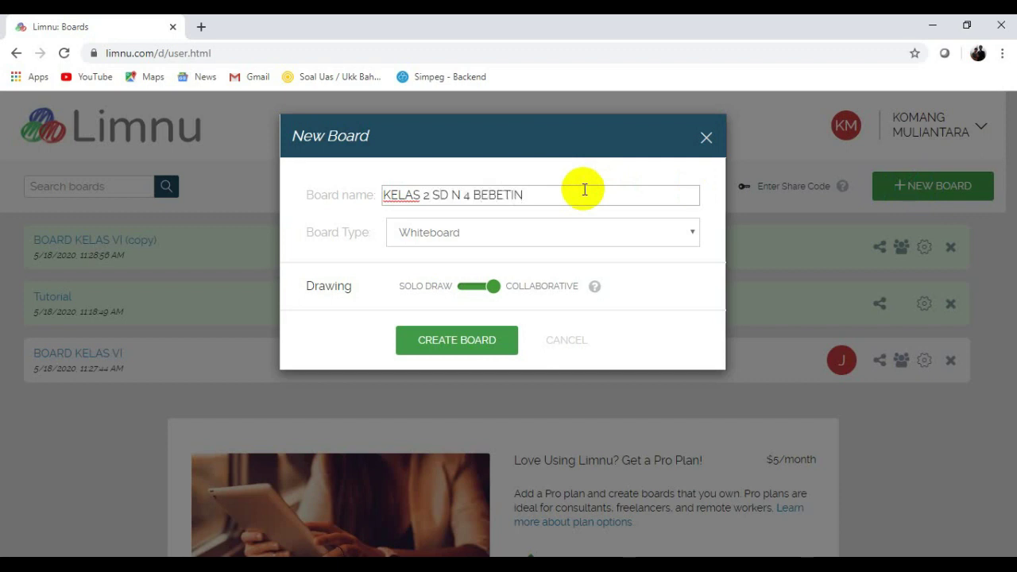
click(690, 238)
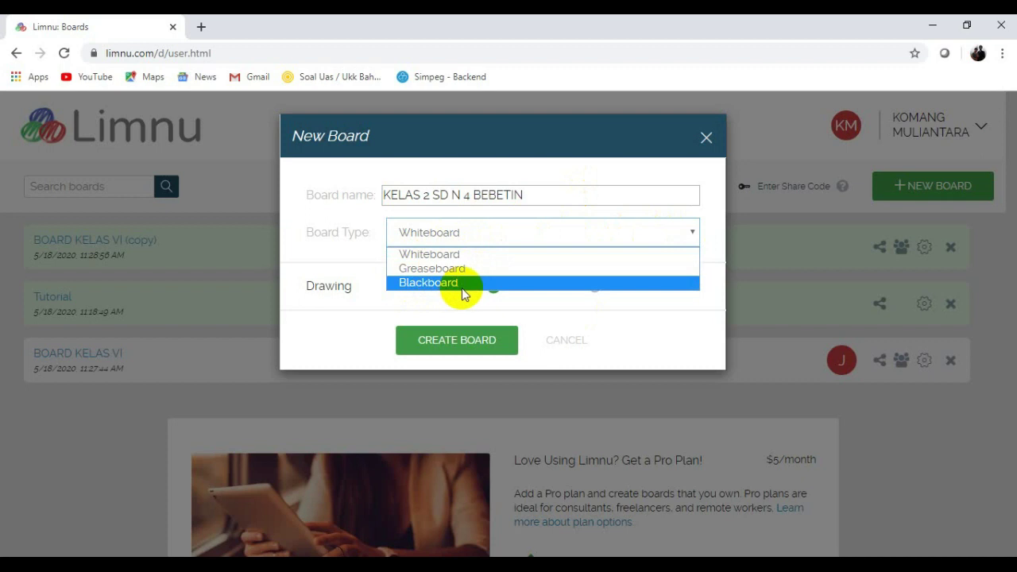
click(464, 256)
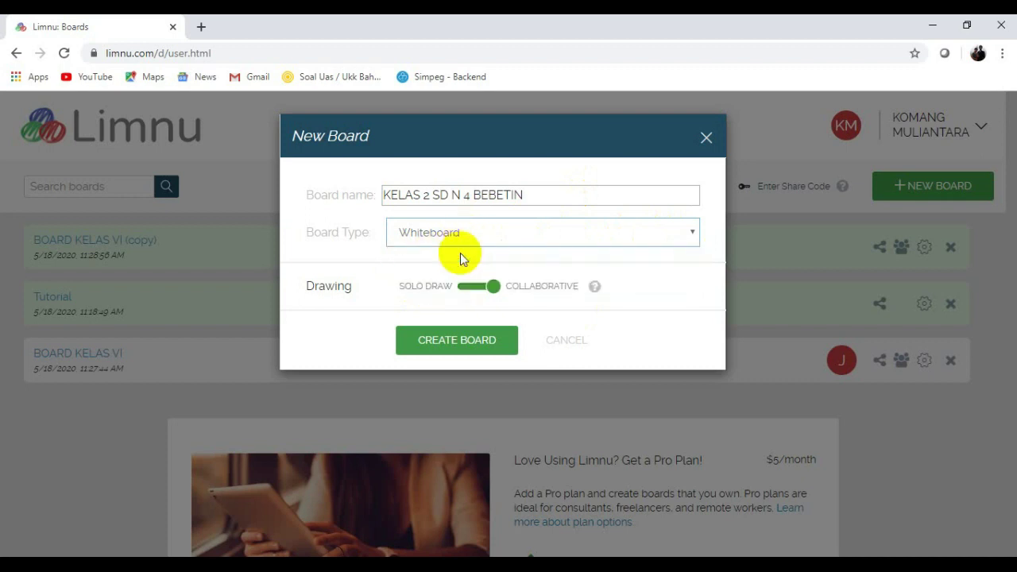
click(456, 344)
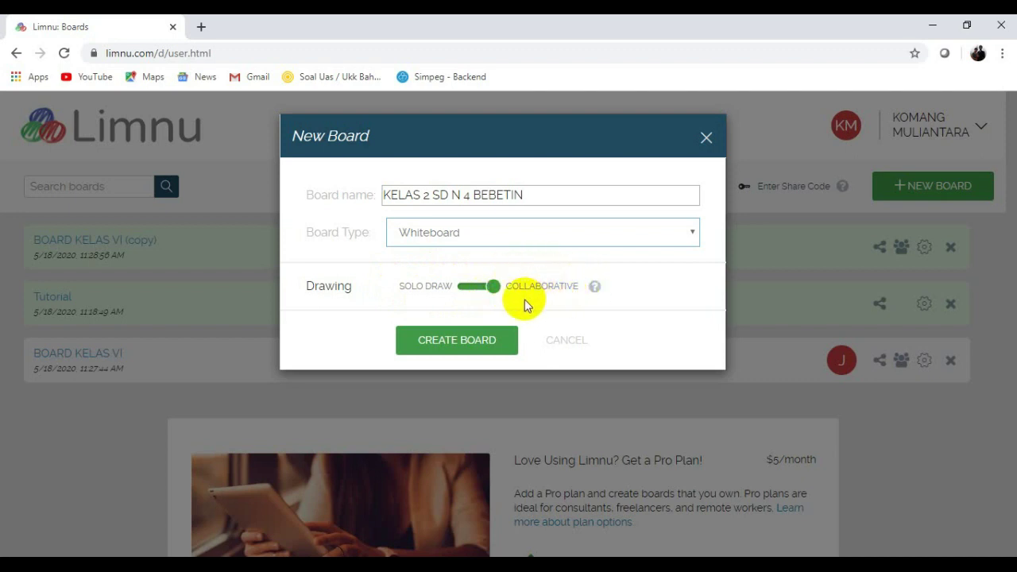
click(468, 346)
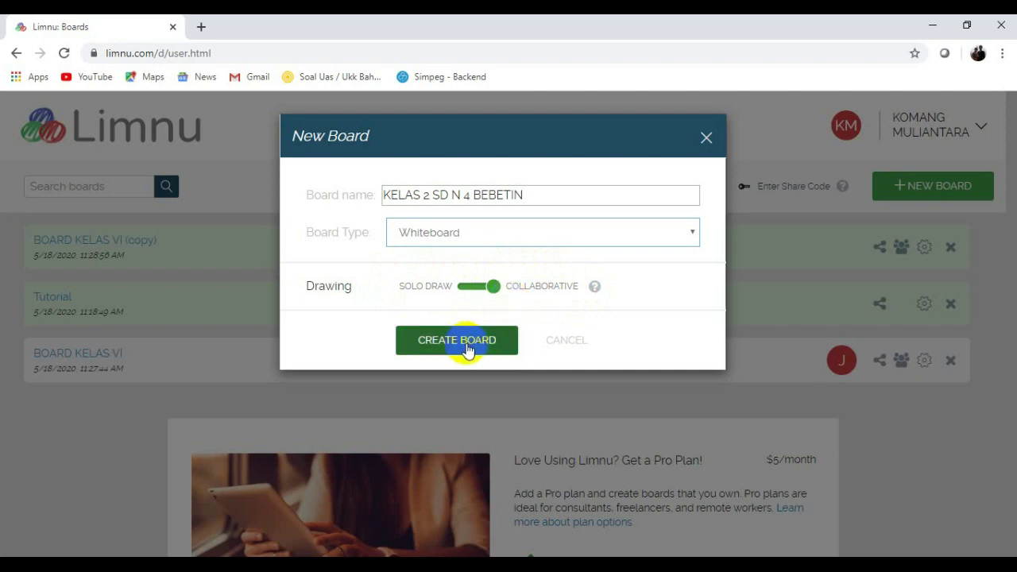
click(467, 347)
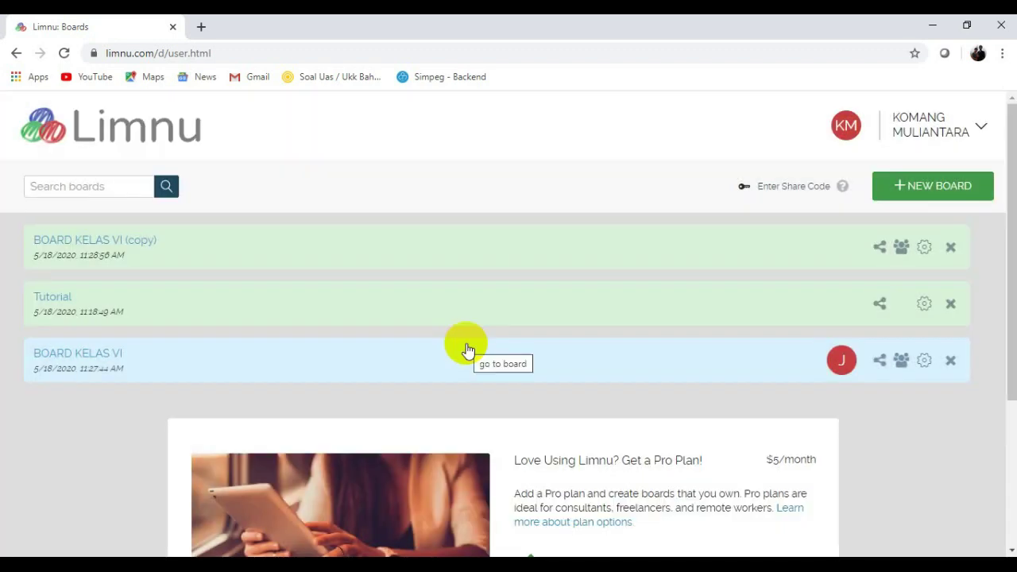
click(467, 350)
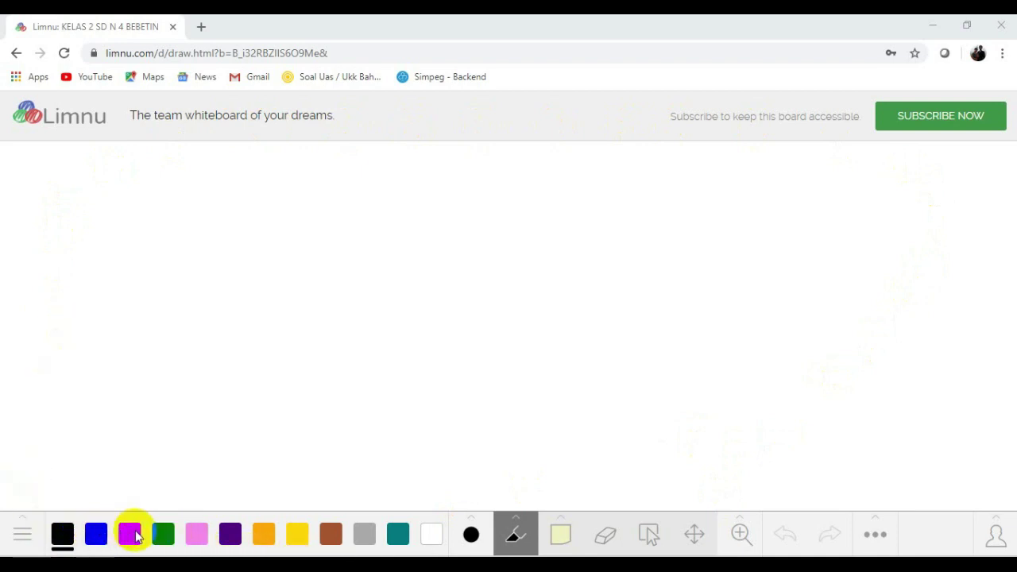
Check the available tip sizes and drawing tools, and choose the Pen with the Regular Tip
click(471, 534)
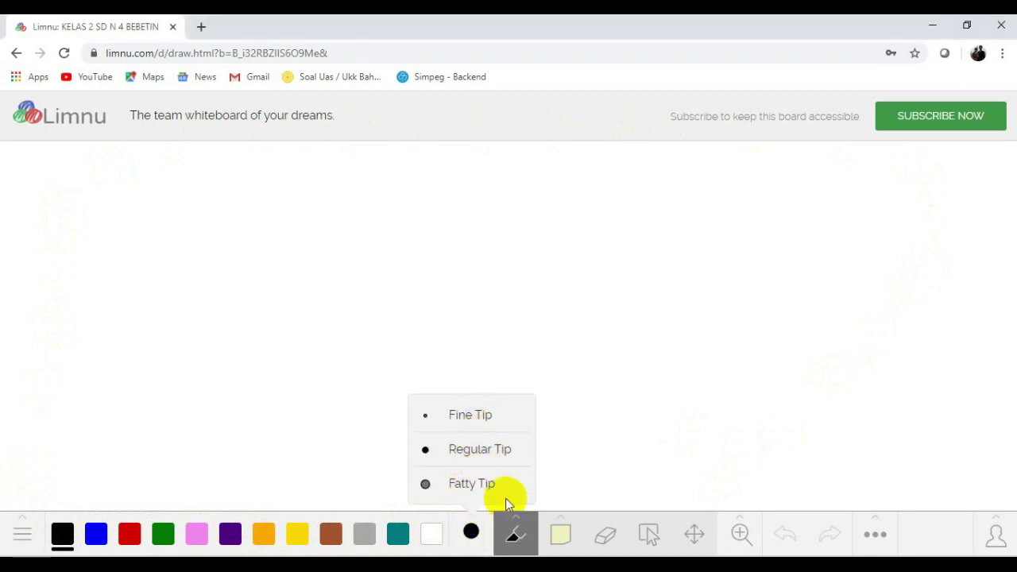
click(523, 538)
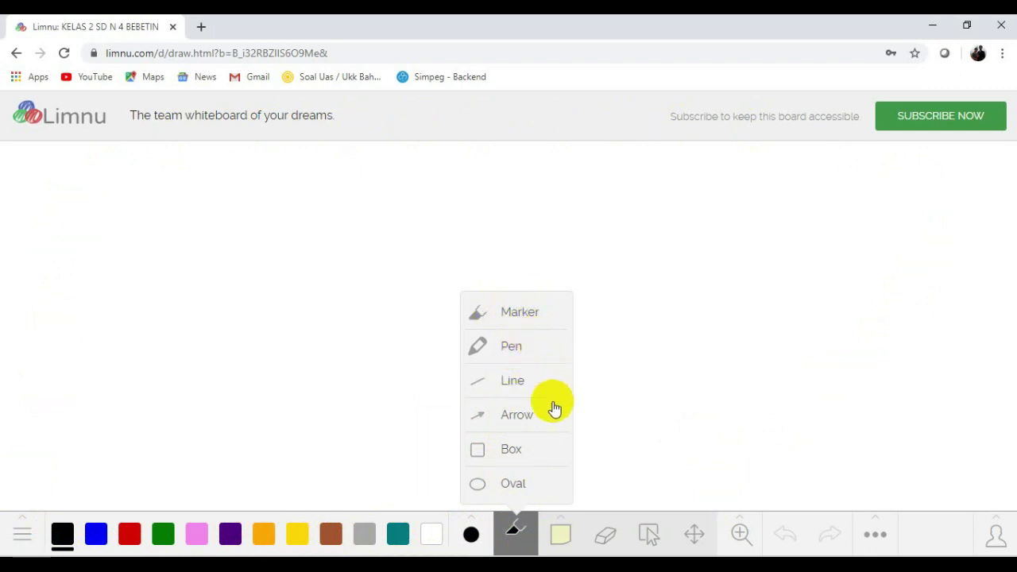
click(508, 349)
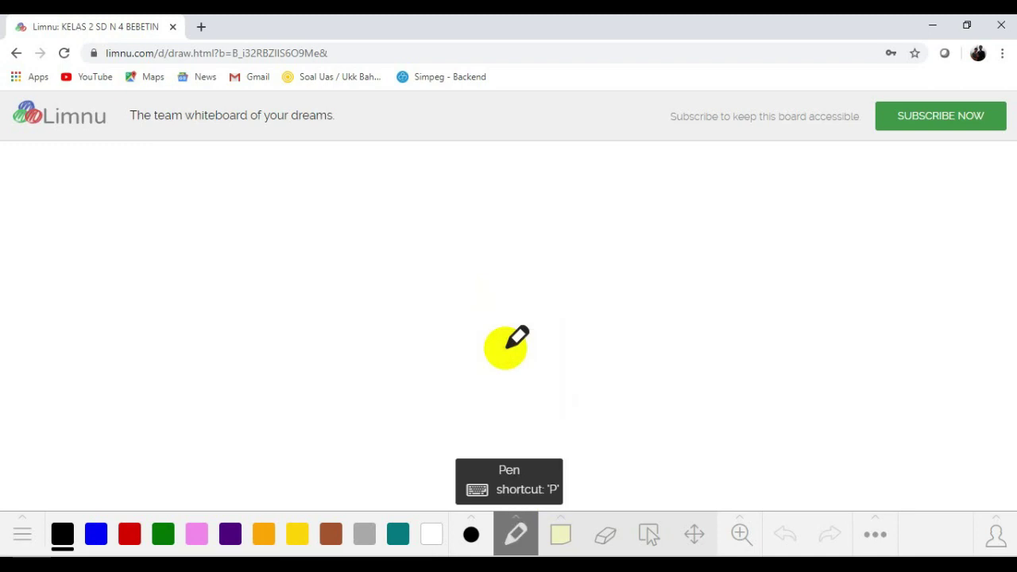
click(472, 537)
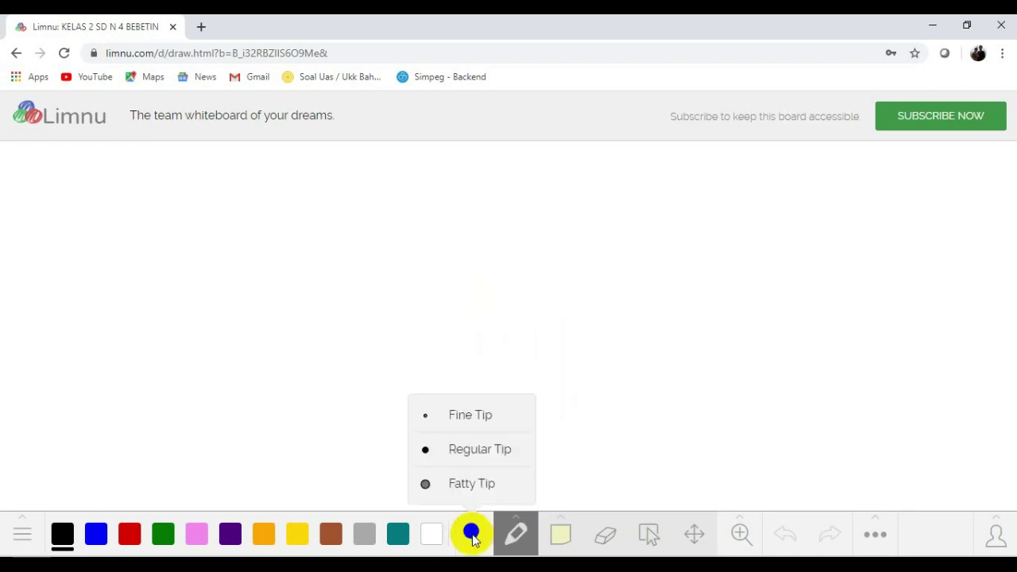
click(465, 450)
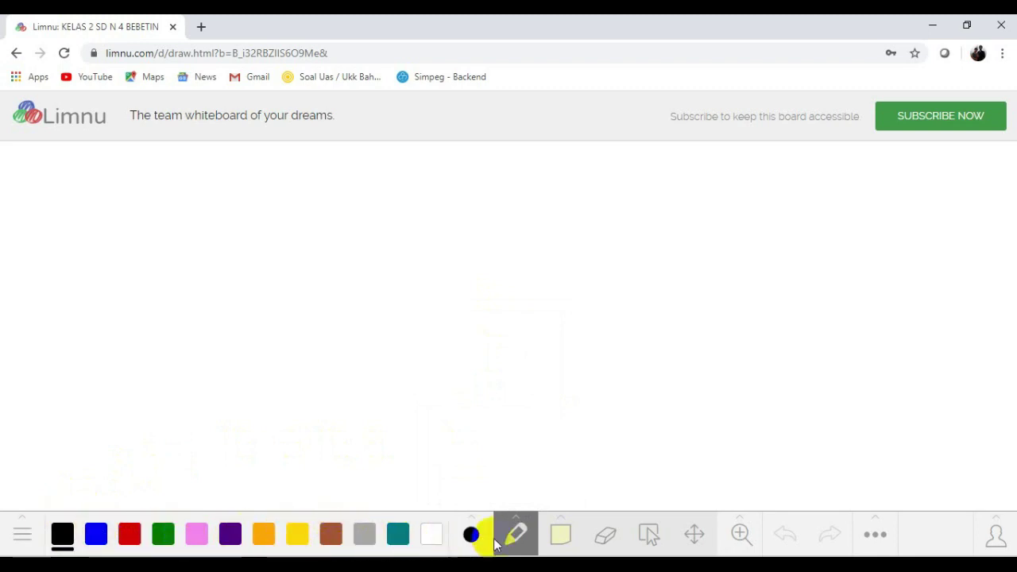
Add a sticky note near the board's upper-left corner with the text "Perhatikan gambar berikut"
click(560, 535)
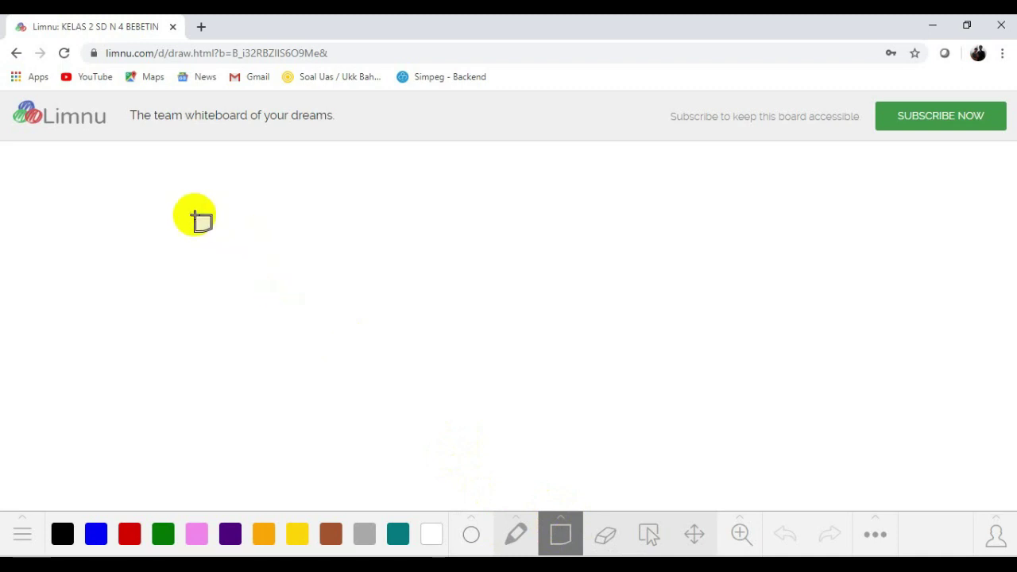
drag(118, 170, 287, 260)
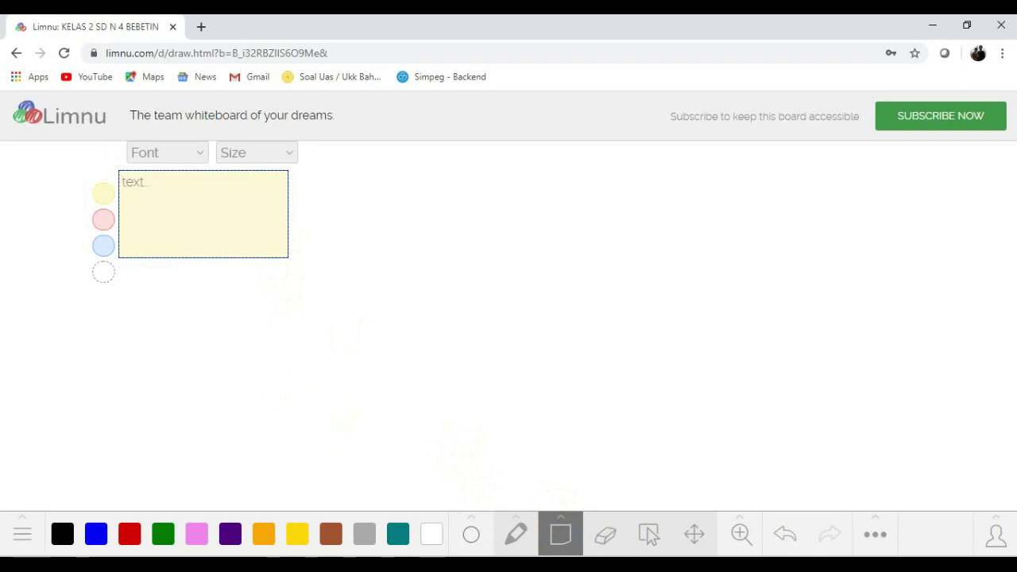
text(Perhatikan gambar berikut)
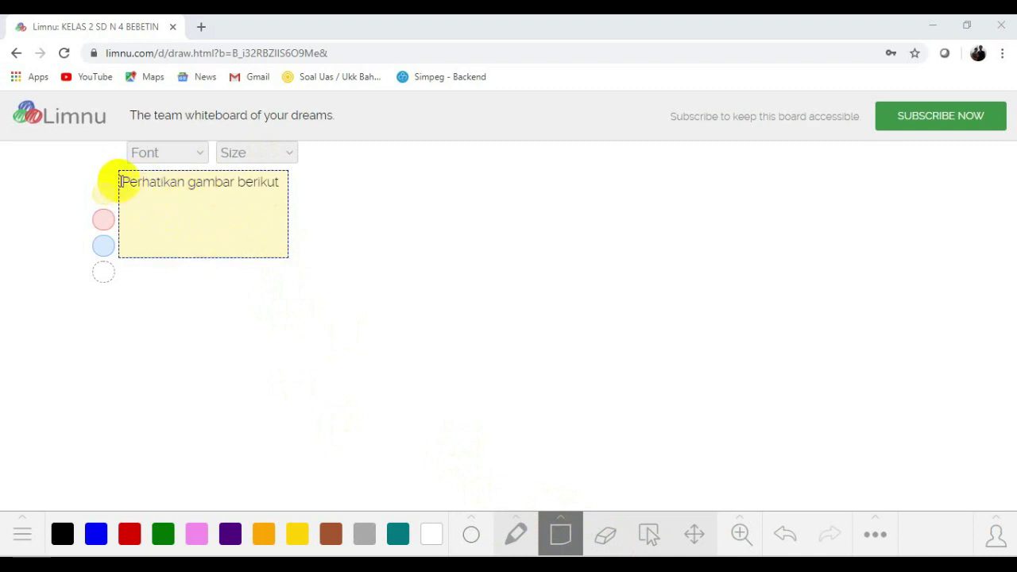
Review the size and font choices for the note's text and change the note's background to blue
drag(120, 181, 278, 183)
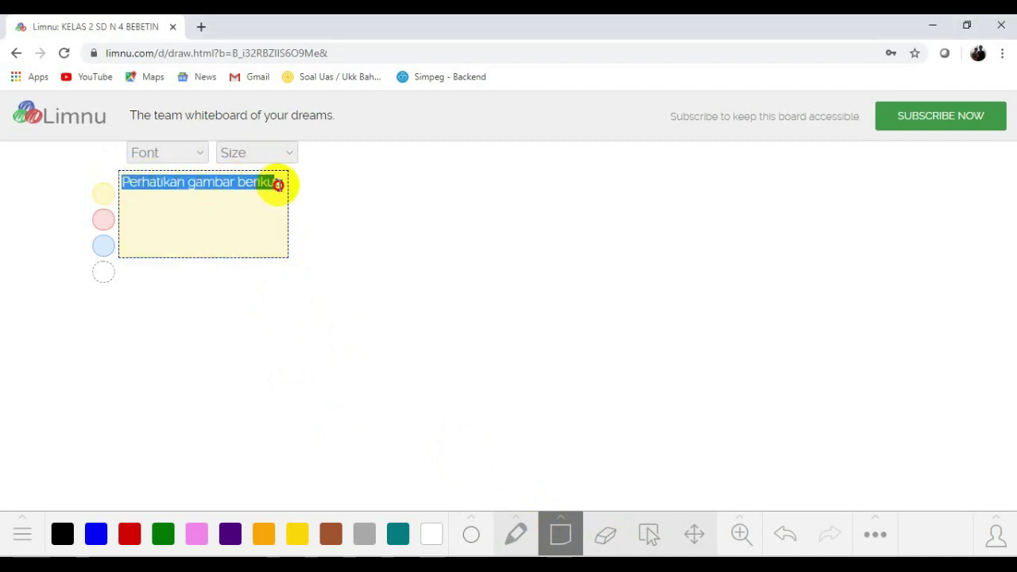
click(291, 155)
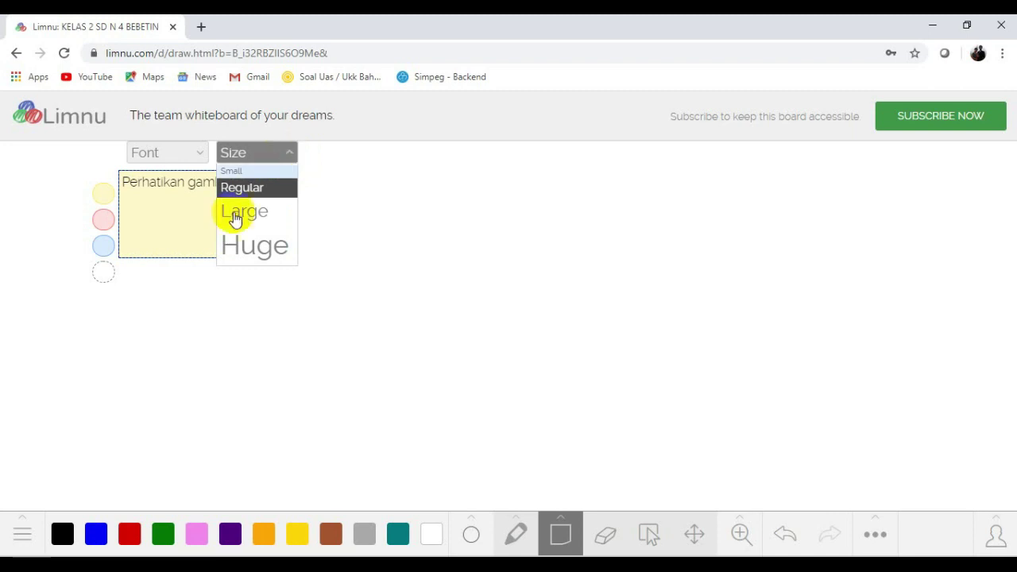
click(201, 159)
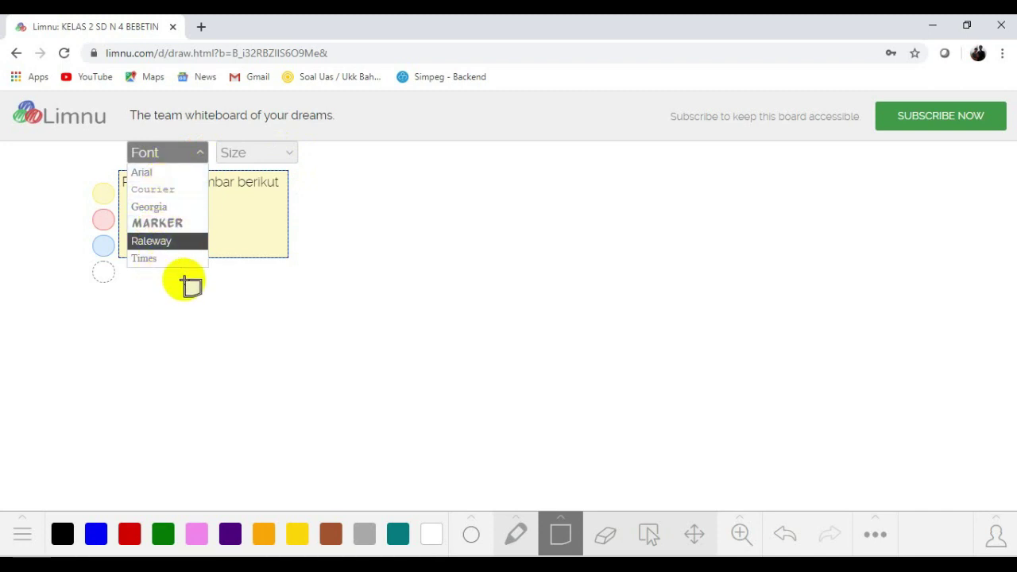
click(244, 282)
click(158, 210)
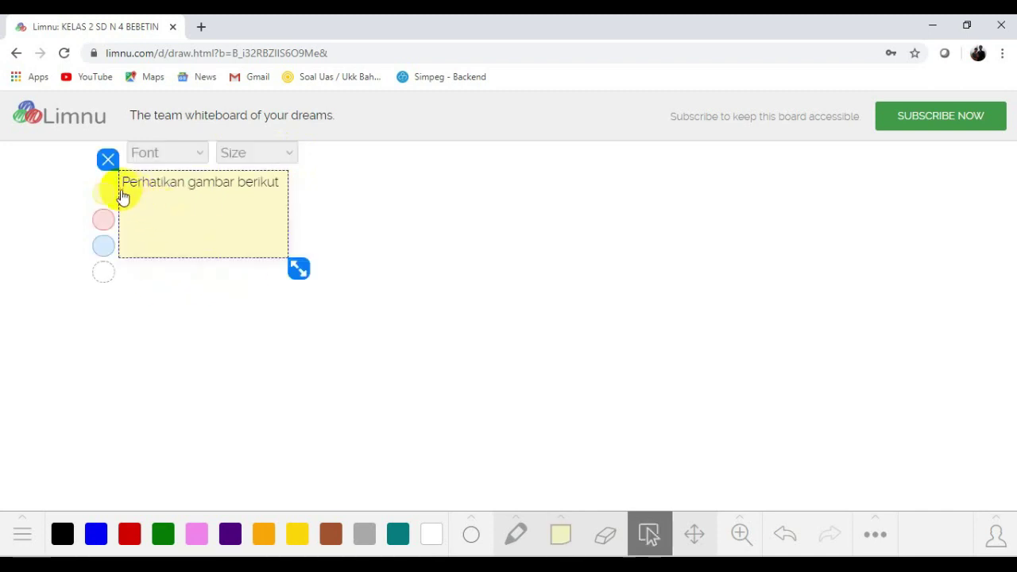
click(103, 245)
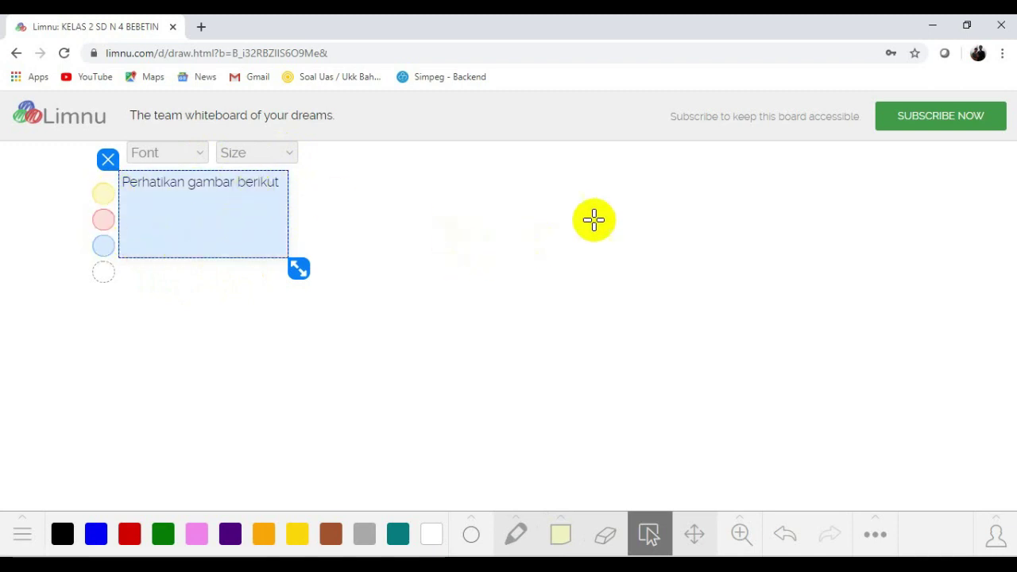
Add a second, empty sticky note in the upper-right area of the board
drag(661, 190, 850, 277)
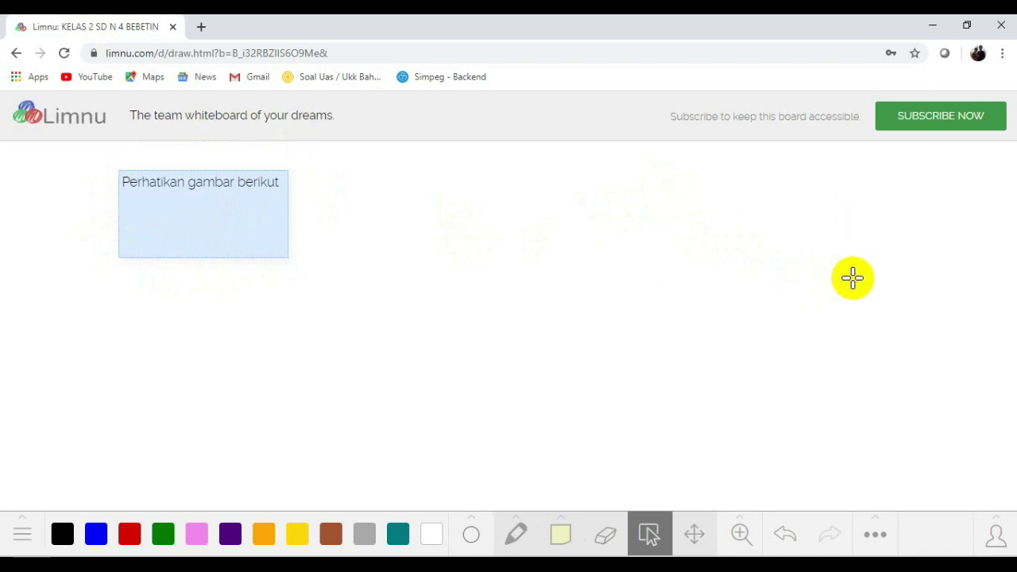
click(560, 542)
drag(686, 192, 836, 302)
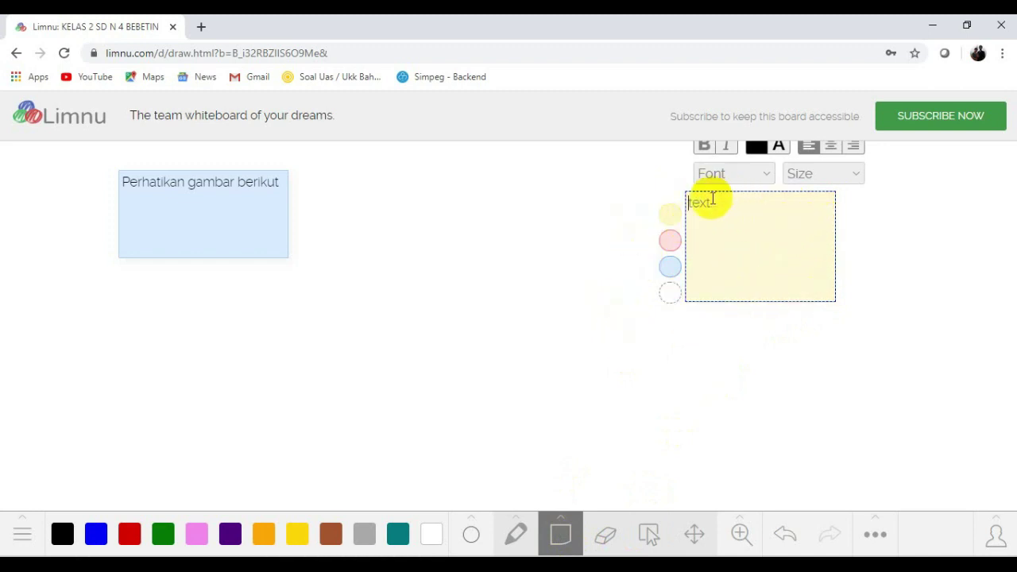
Select the blue "Perhatikan gambar berikut" note and move it slightly down and to the left
click(605, 539)
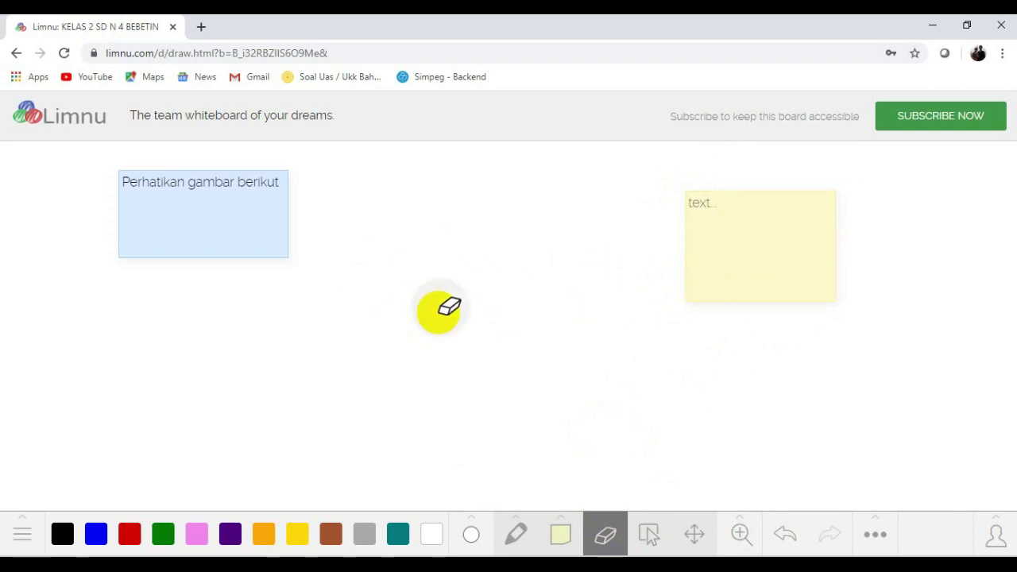
click(650, 537)
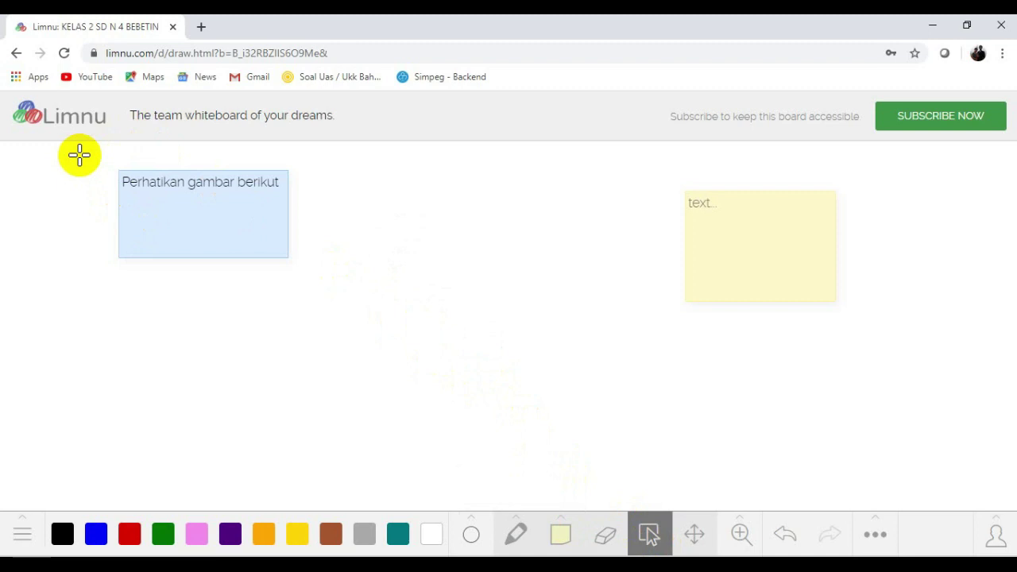
drag(78, 155, 342, 298)
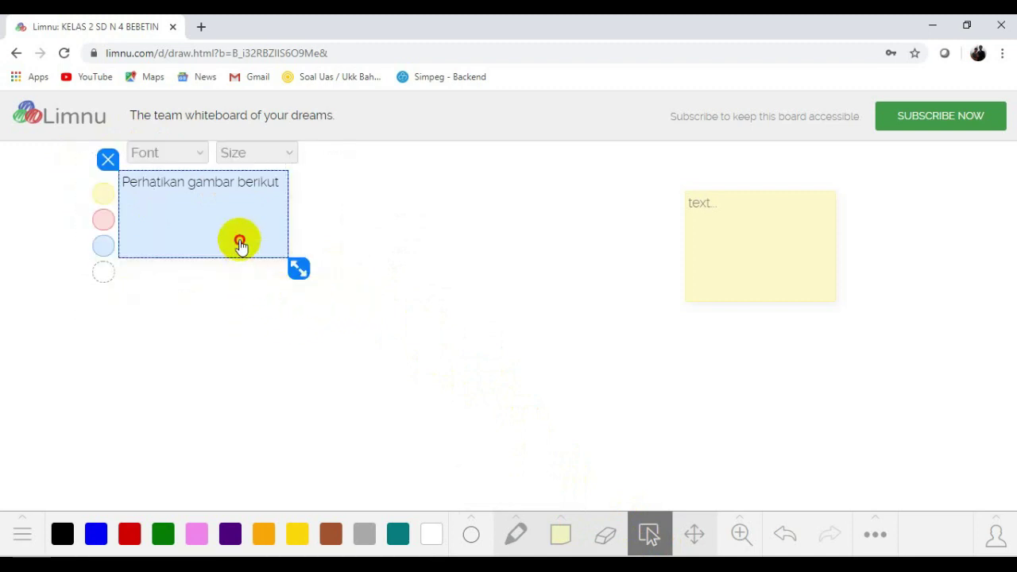
drag(239, 243, 226, 284)
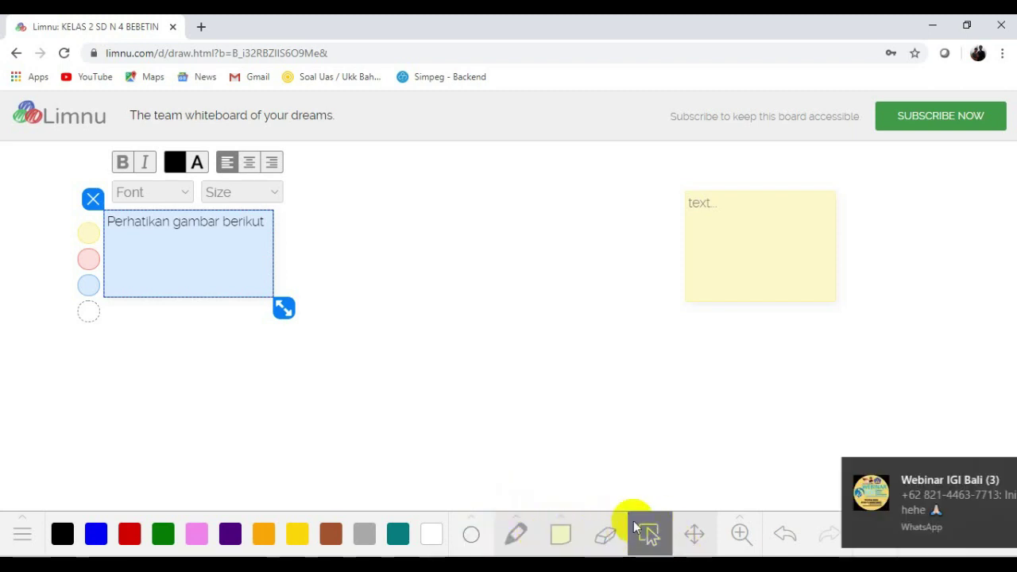
click(997, 462)
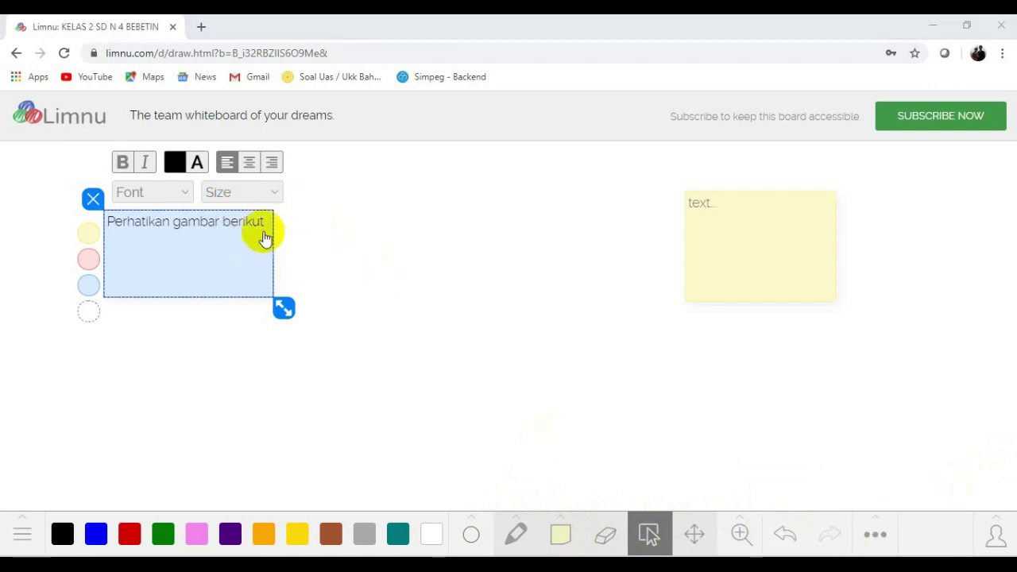
Delete the blue "Perhatikan gambar berikut" note and the empty yellow note from the board
double_click(265, 258)
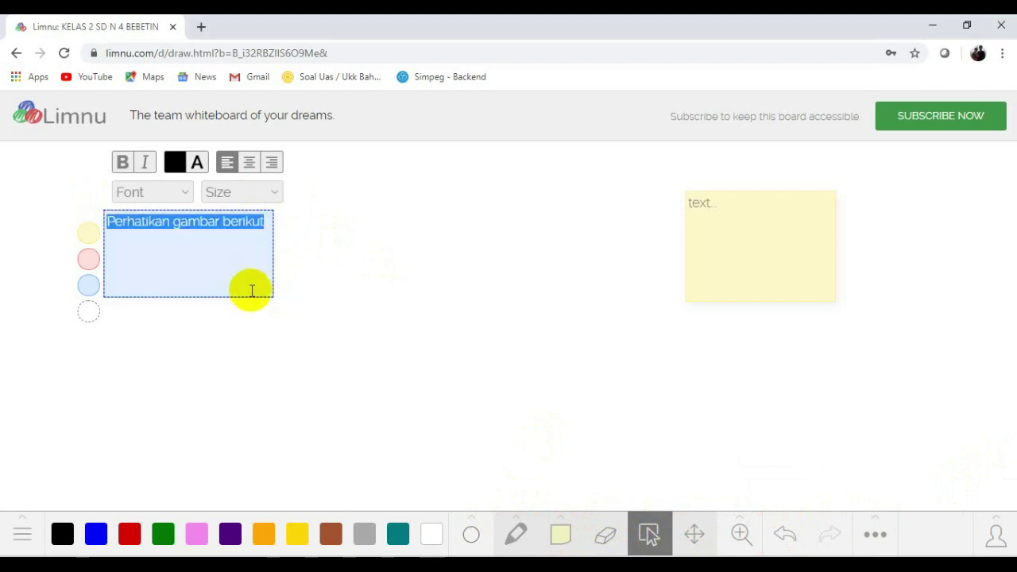
click(250, 288)
click(210, 301)
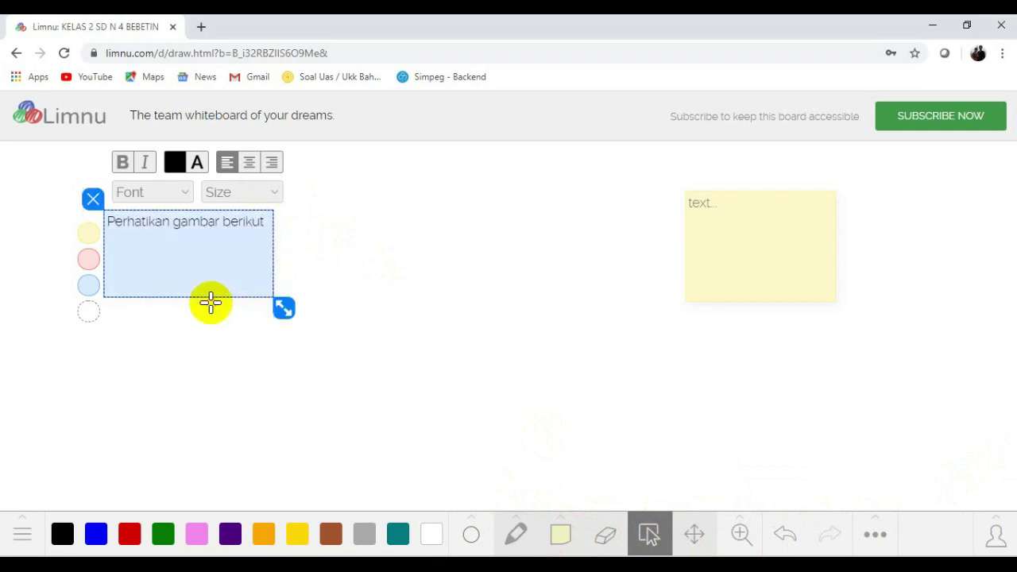
key(Delete)
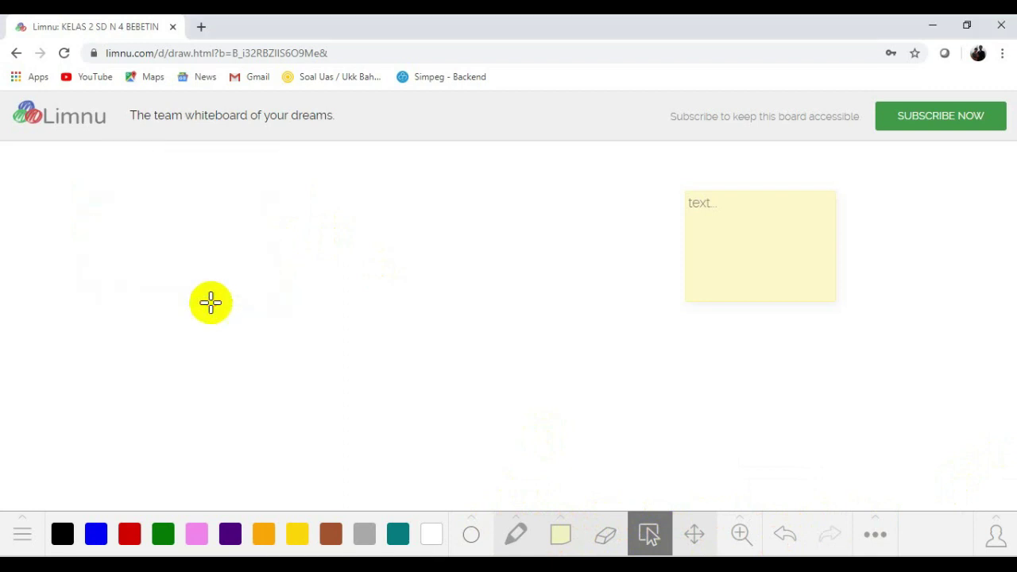
click(767, 283)
key(Delete)
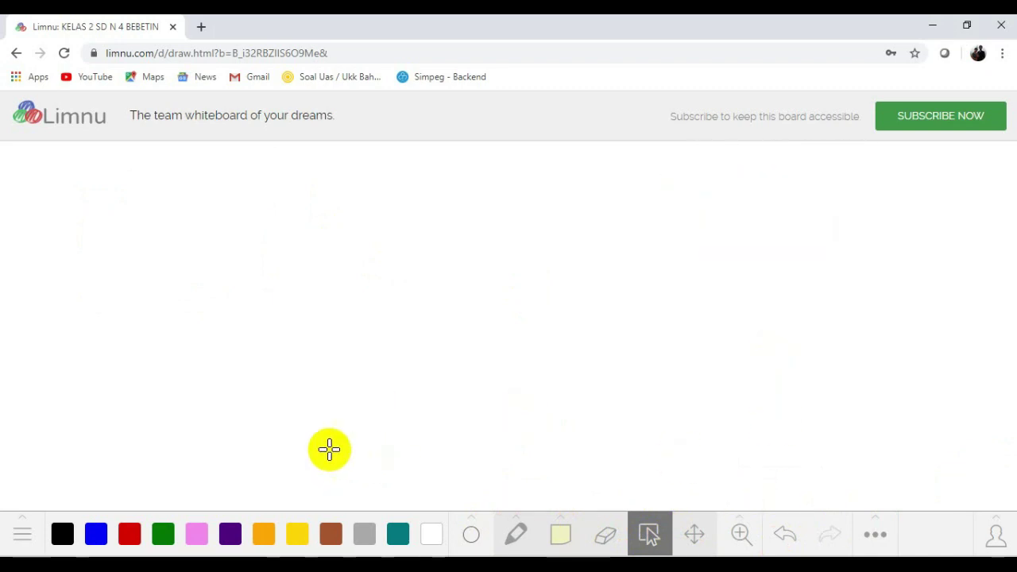
Copy the shared link of the "KELAS 2 SD N 4 BEBETIN" board from its sharing settings and close the dialog
click(23, 537)
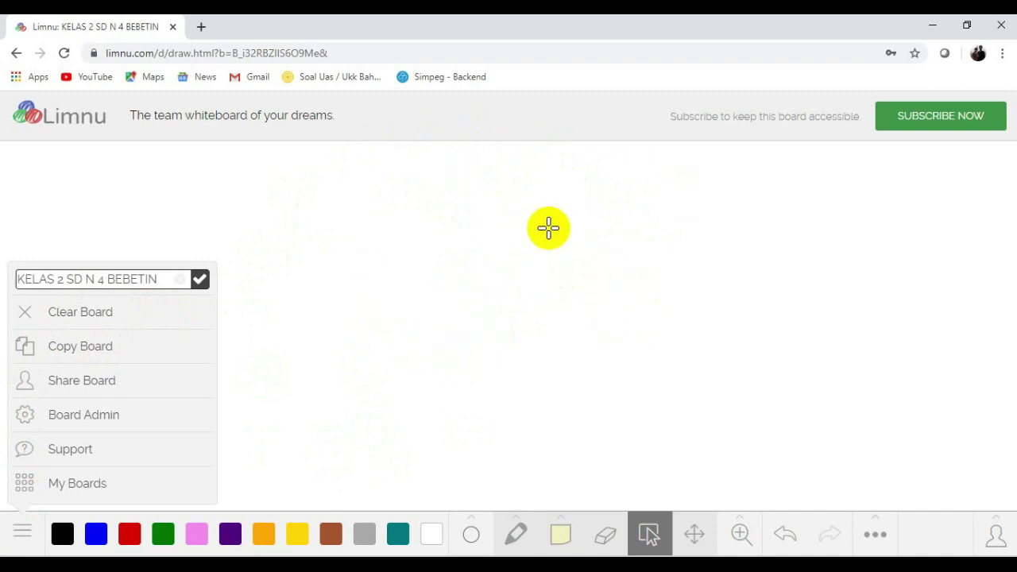
click(50, 385)
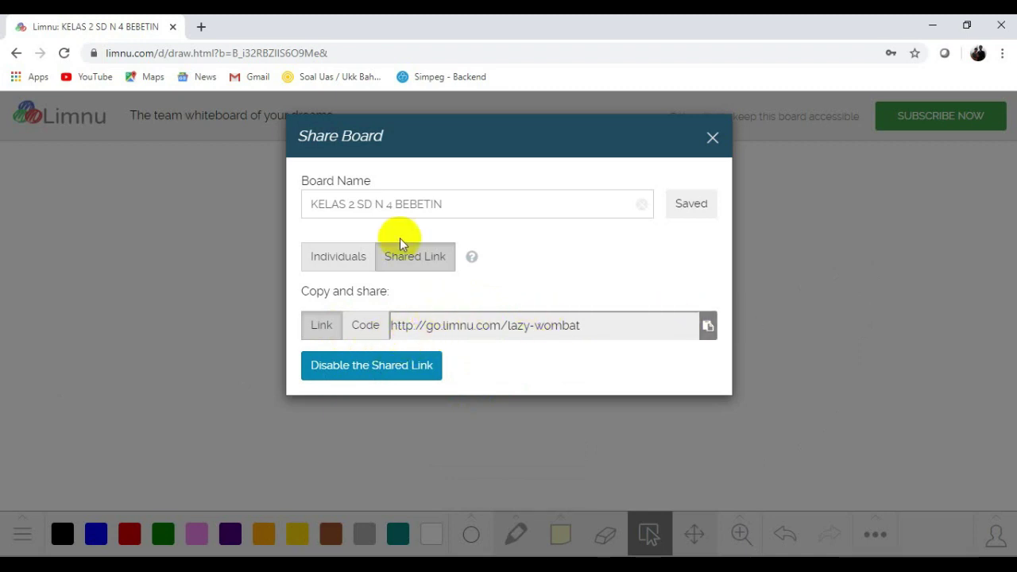
click(447, 333)
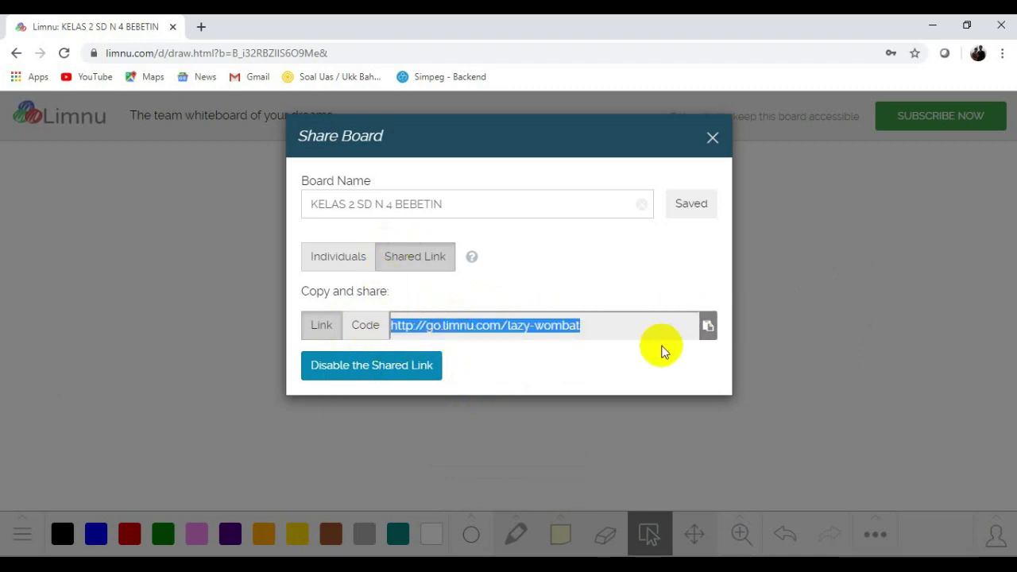
click(708, 329)
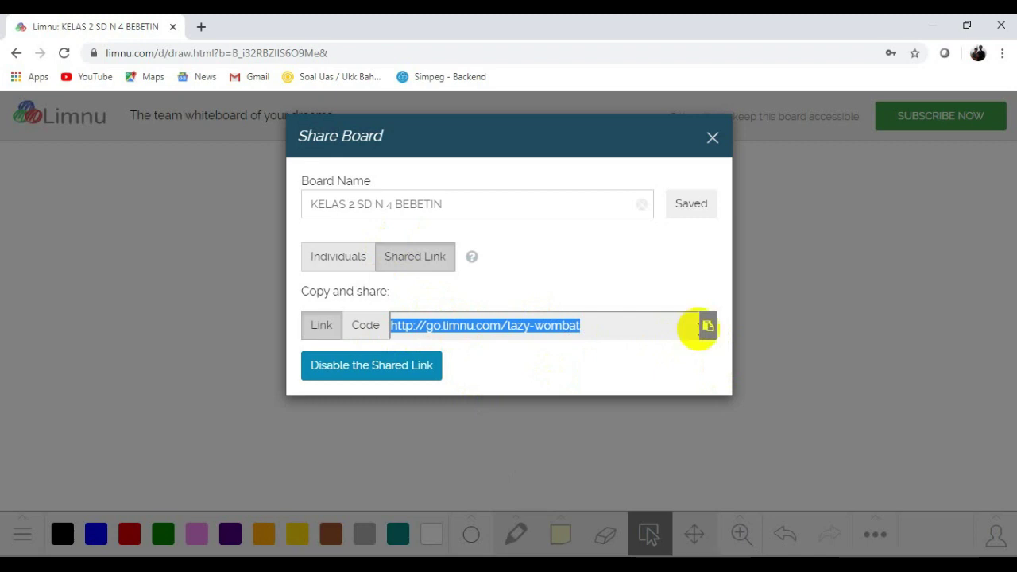
click(713, 140)
Switch the board's video mode to Broadcast in the board administration settings and begin presenting
click(22, 534)
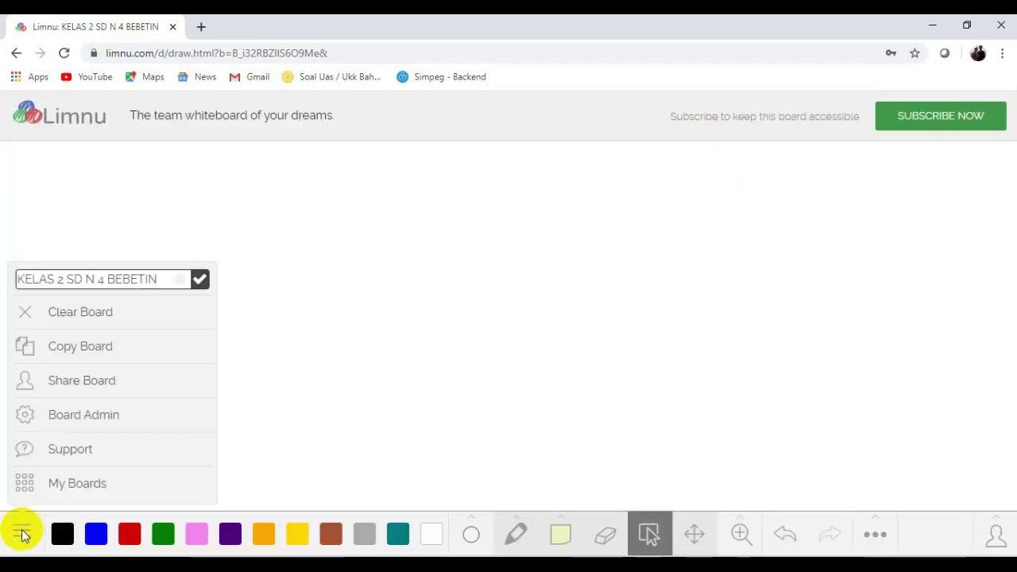
click(56, 417)
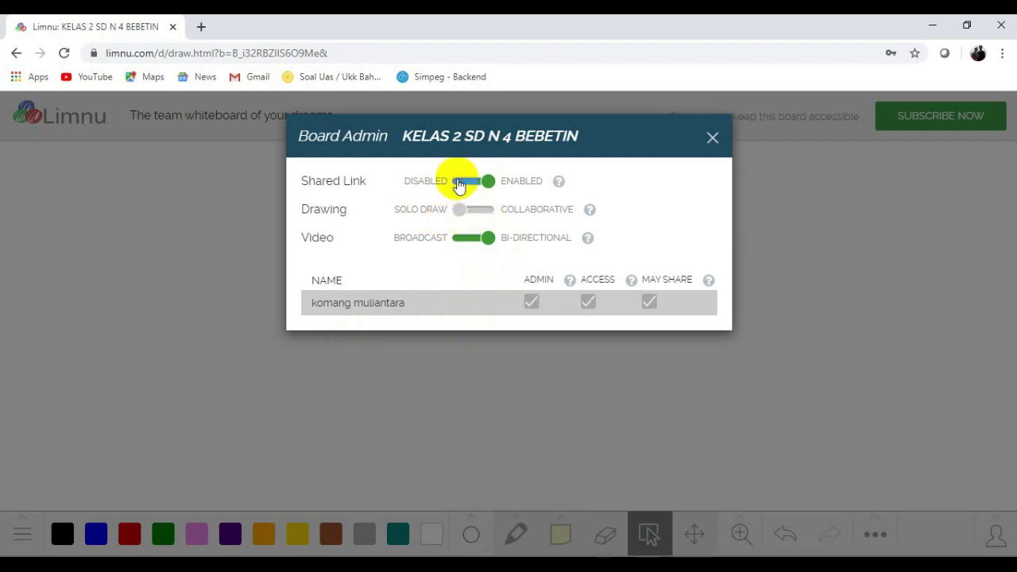
click(457, 181)
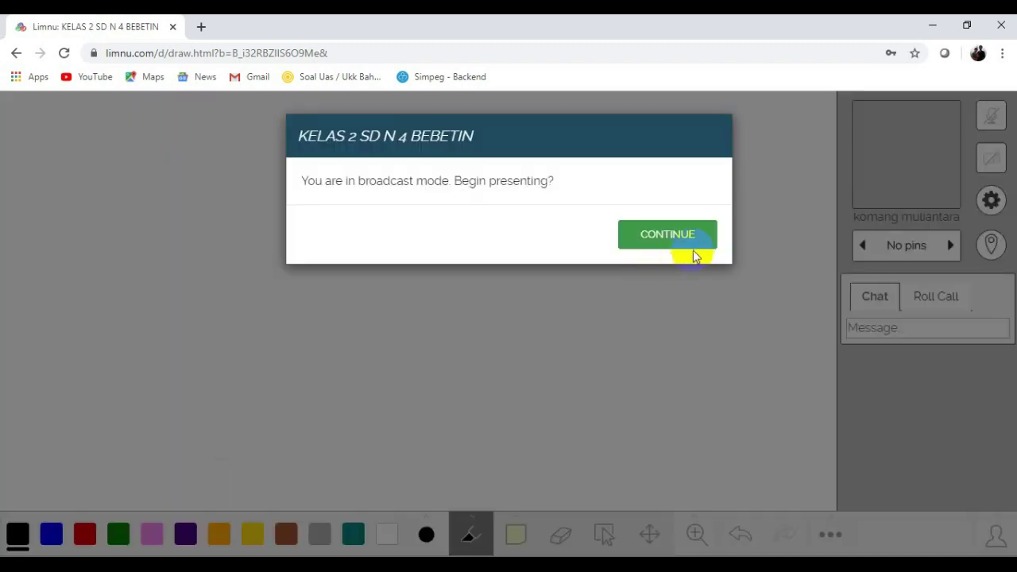
click(683, 238)
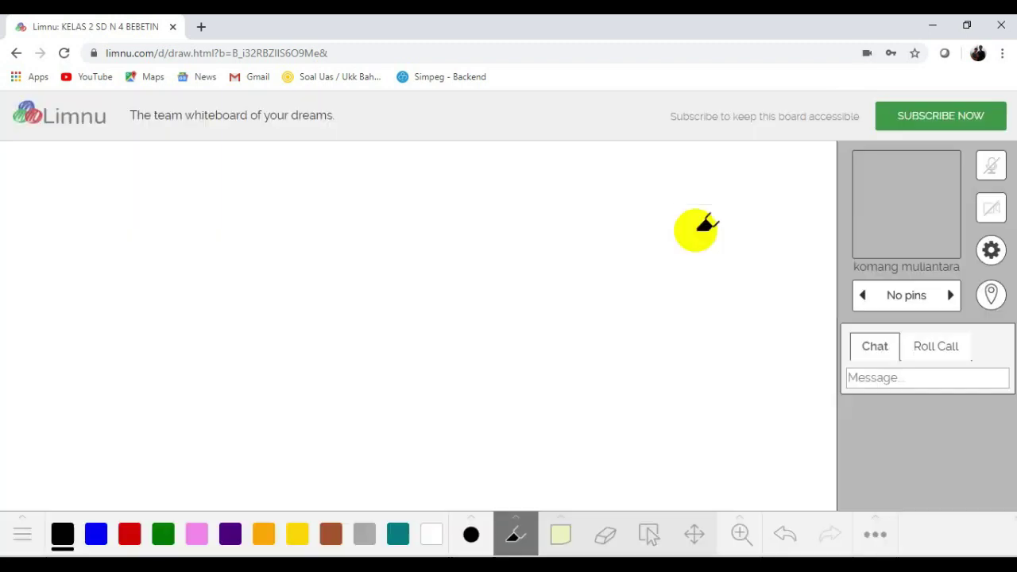
Turn broadcast mode off again in the board administration settings and dismiss the brainstorming tip
click(22, 534)
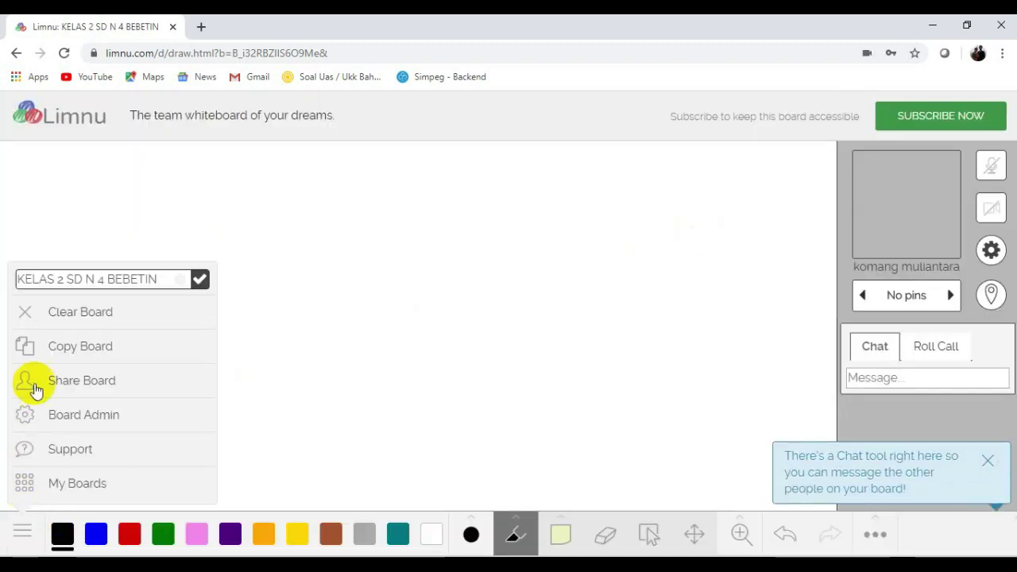
click(56, 419)
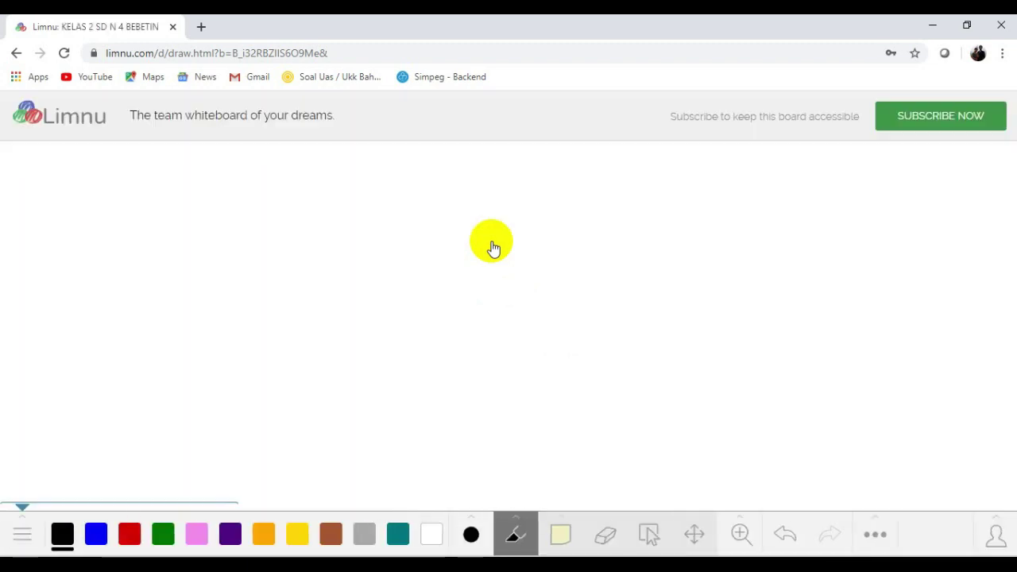
click(216, 463)
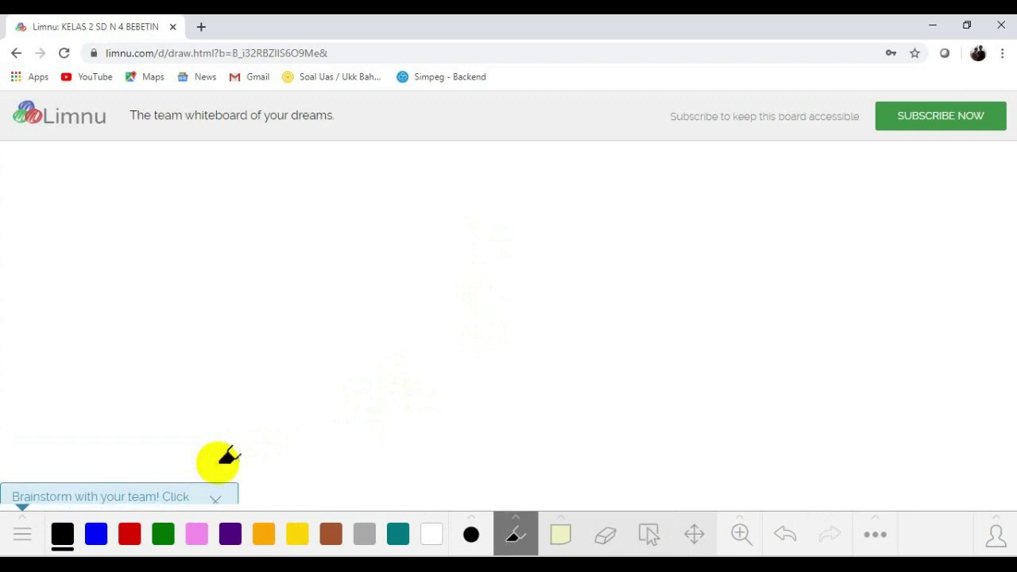
View the list of own boards and reopen the "KELAS 2 SD N 4 BEBETIN" board
click(24, 534)
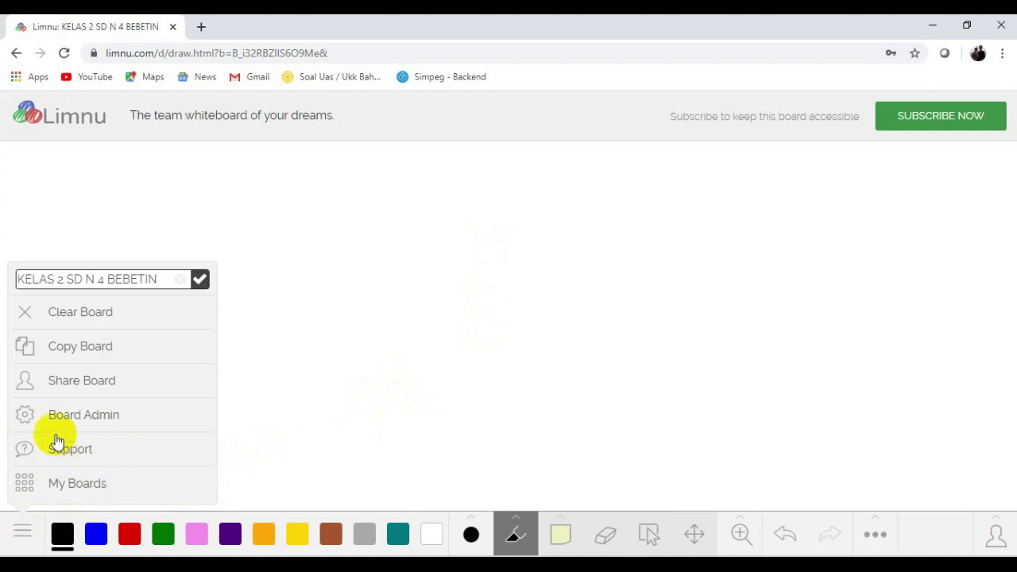
click(26, 487)
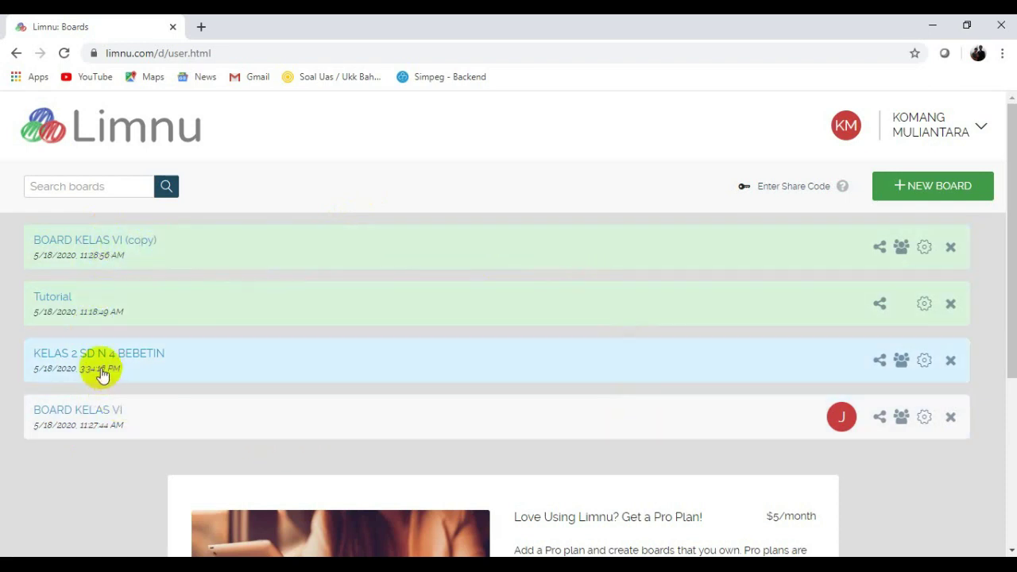
click(97, 359)
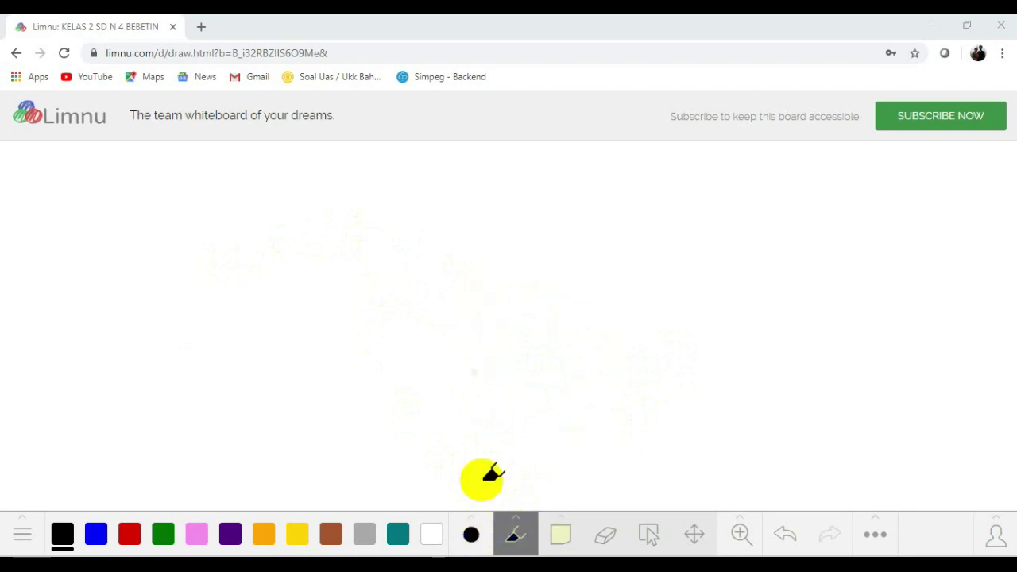
Handwrite the sum "35+42=..." in black with the Pen tool in the upper-left area of the board
click(520, 539)
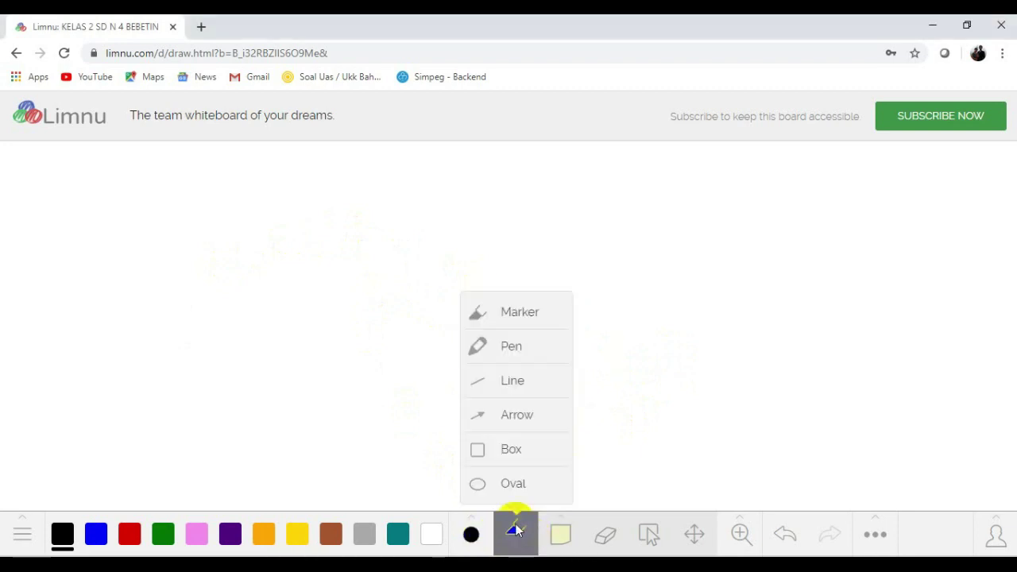
click(512, 349)
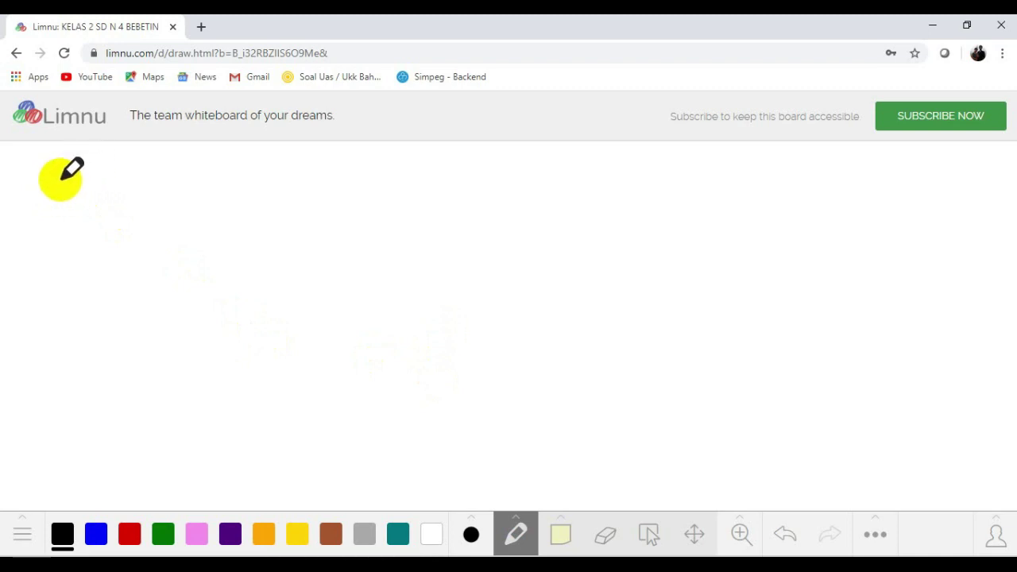
mouse_move(55, 173)
mouse_down()
mouse_move(72, 205)
mouse_move(56, 202)
mouse_move(100, 193)
mouse_move(94, 206)
mouse_move(89, 176)
mouse_move(98, 174)
mouse_move(129, 199)
mouse_move(117, 189)
mouse_move(171, 193)
mouse_move(180, 178)
mouse_move(175, 208)
mouse_move(201, 179)
mouse_move(198, 213)
mouse_move(193, 205)
mouse_move(255, 188)
mouse_up()
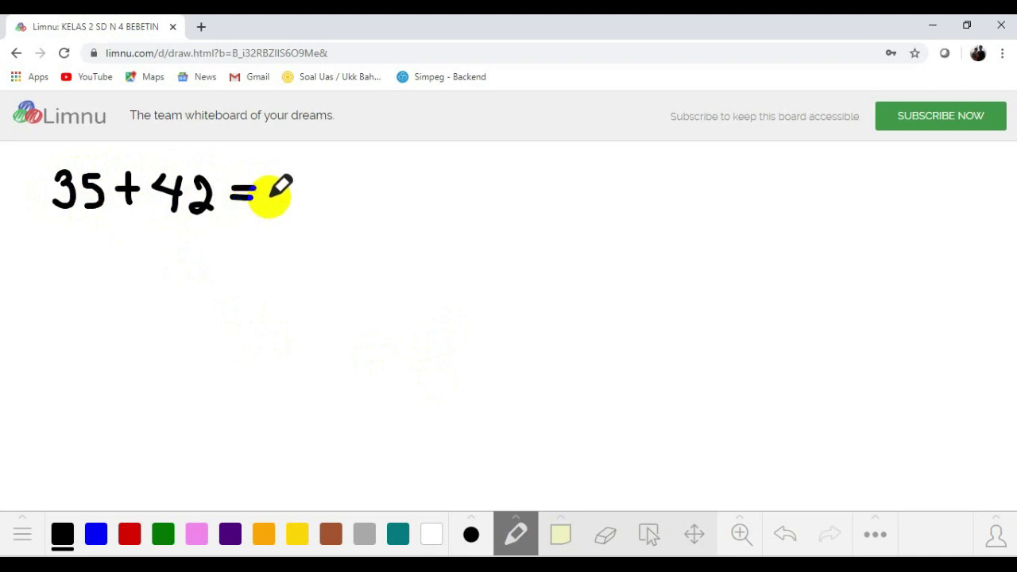
click(287, 196)
click(306, 195)
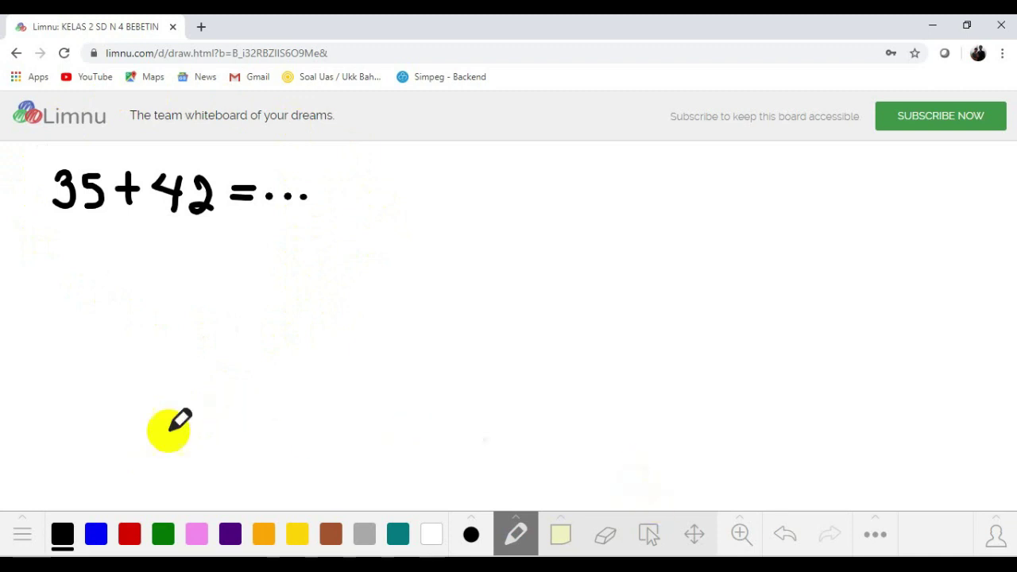
click(22, 534)
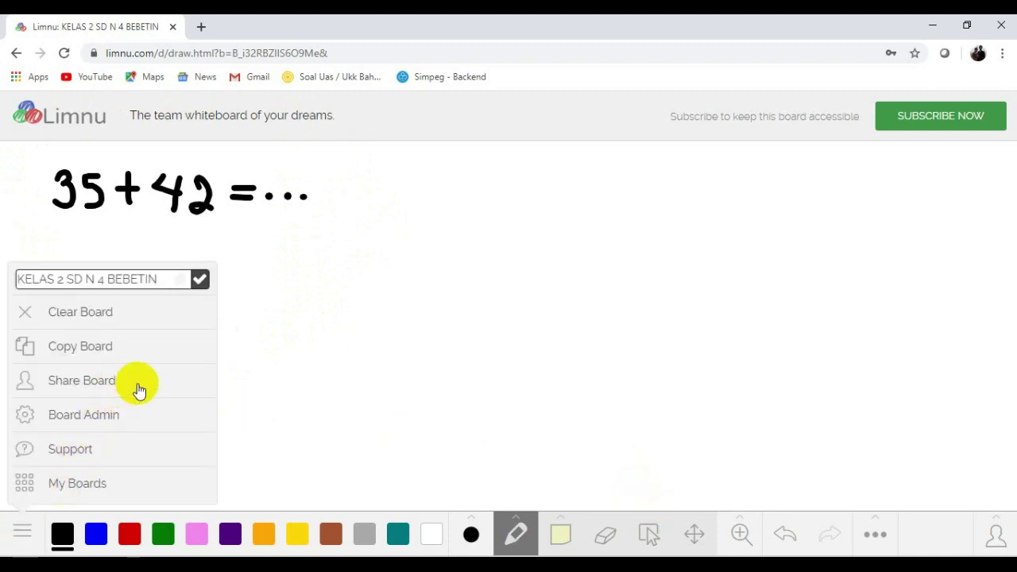
click(313, 363)
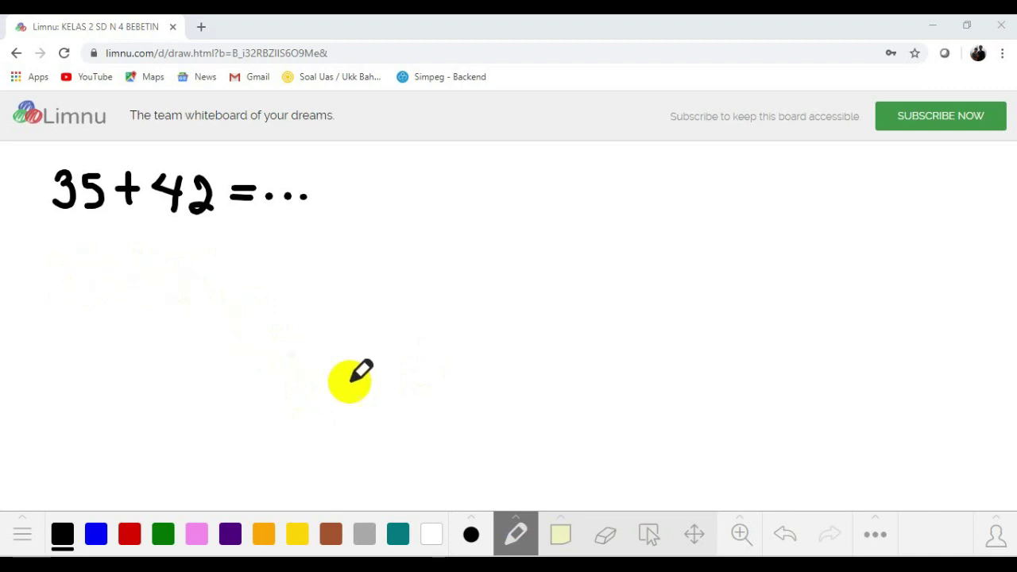
Add the fish image "IKAN" from the Downloads folder to the board
click(873, 534)
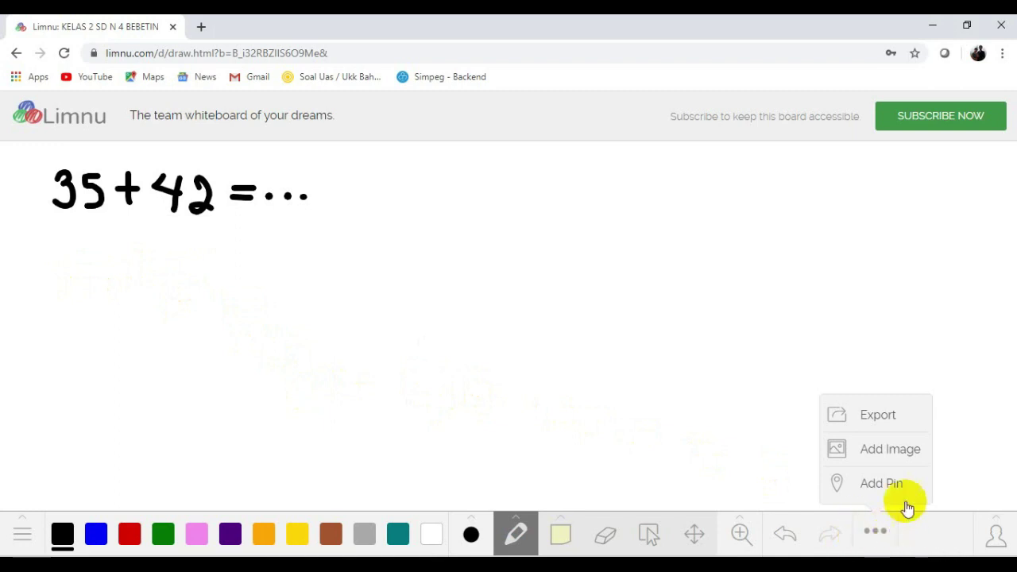
click(875, 452)
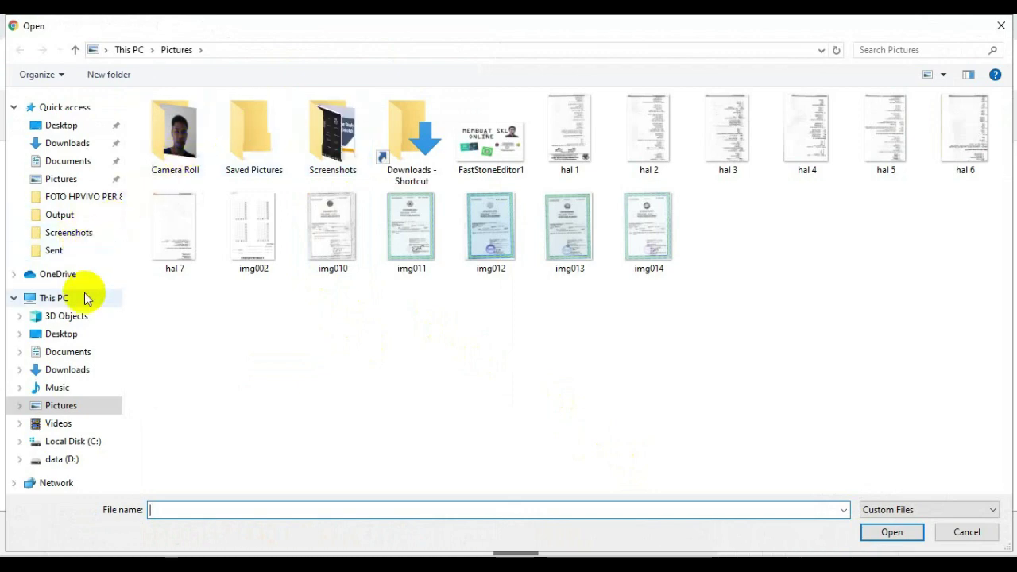
click(74, 373)
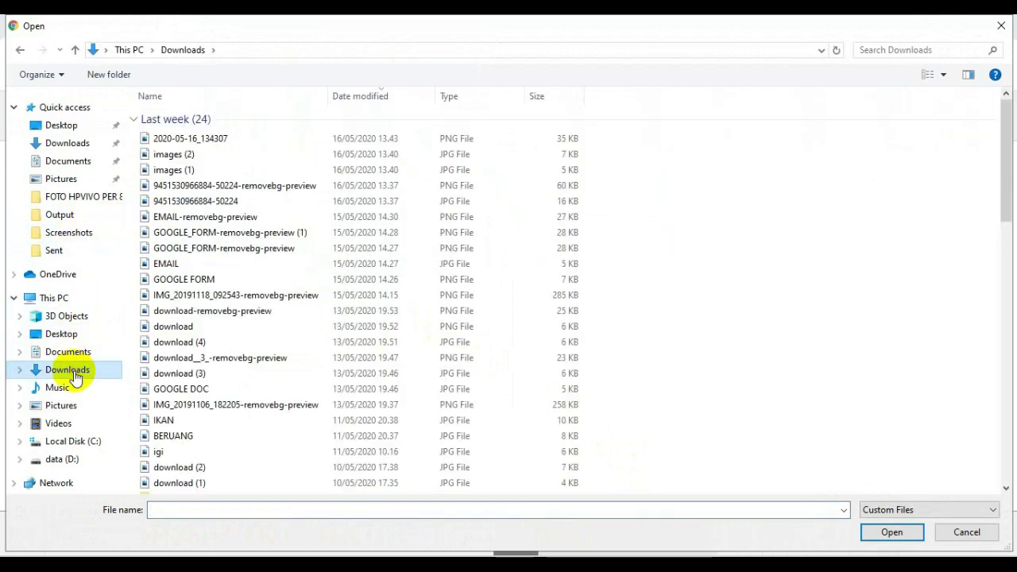
scroll(276, 326, down, 1)
scroll(275, 326, up, 1)
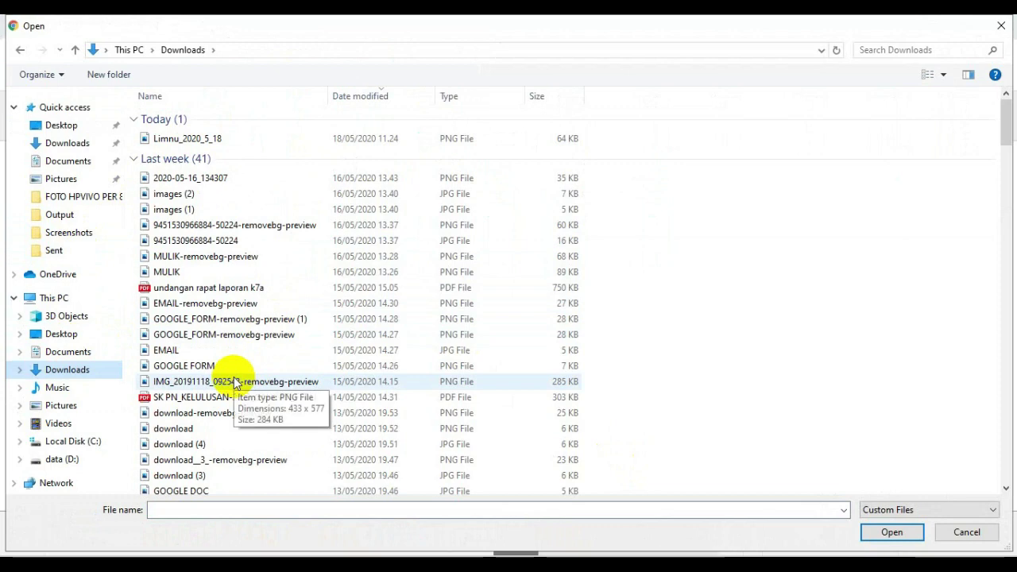
scroll(230, 380, down, 2)
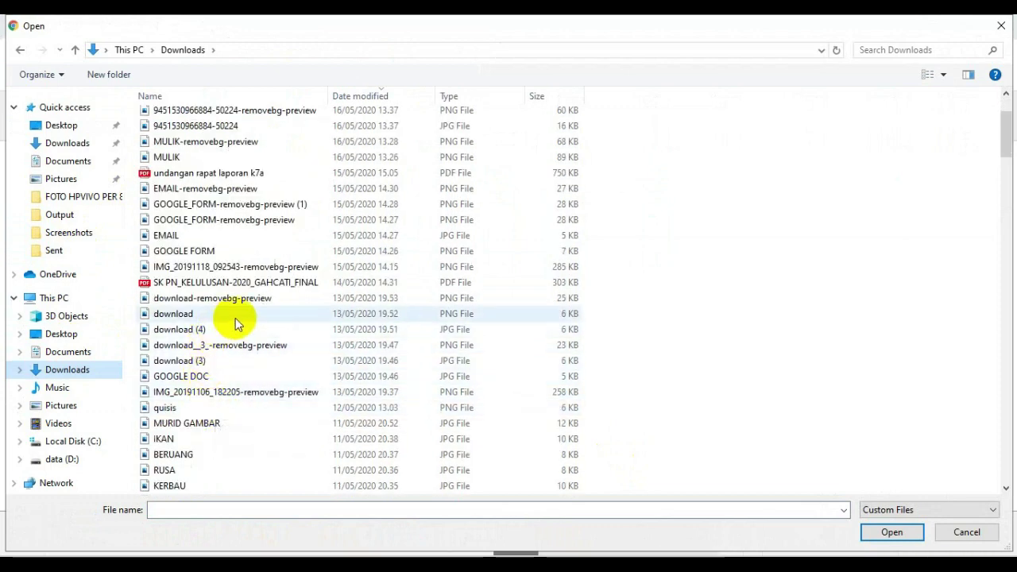
scroll(241, 344, down, 2)
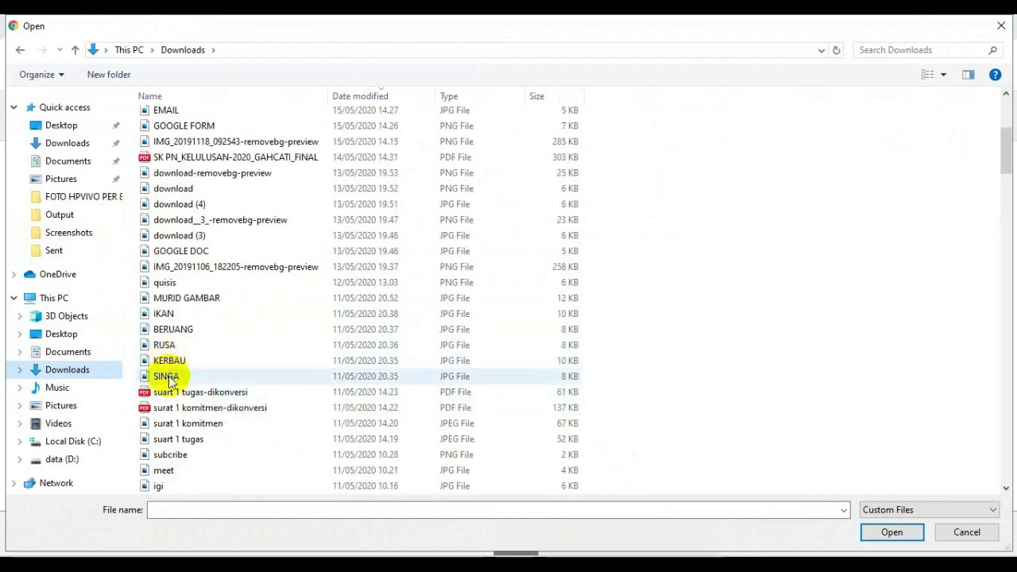
click(163, 313)
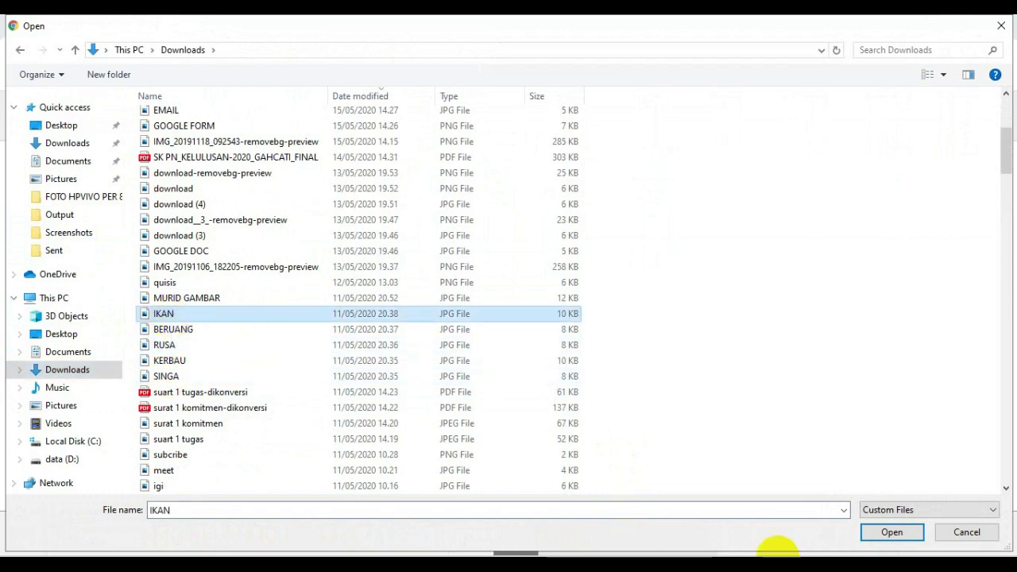
click(892, 534)
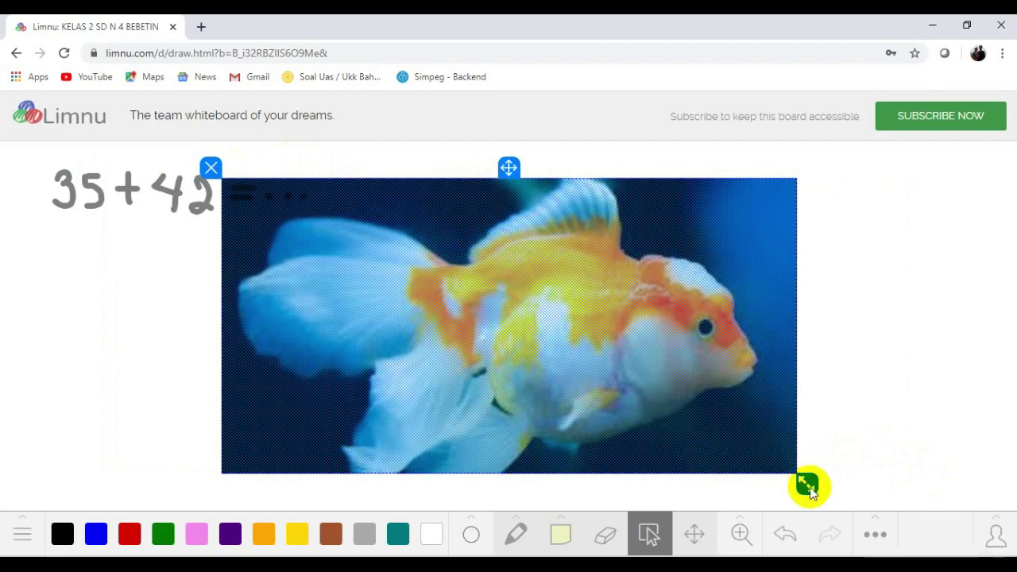
Shrink the fish image to about half its size and place it directly below the handwritten sum
drag(798, 474, 498, 332)
drag(386, 261, 242, 333)
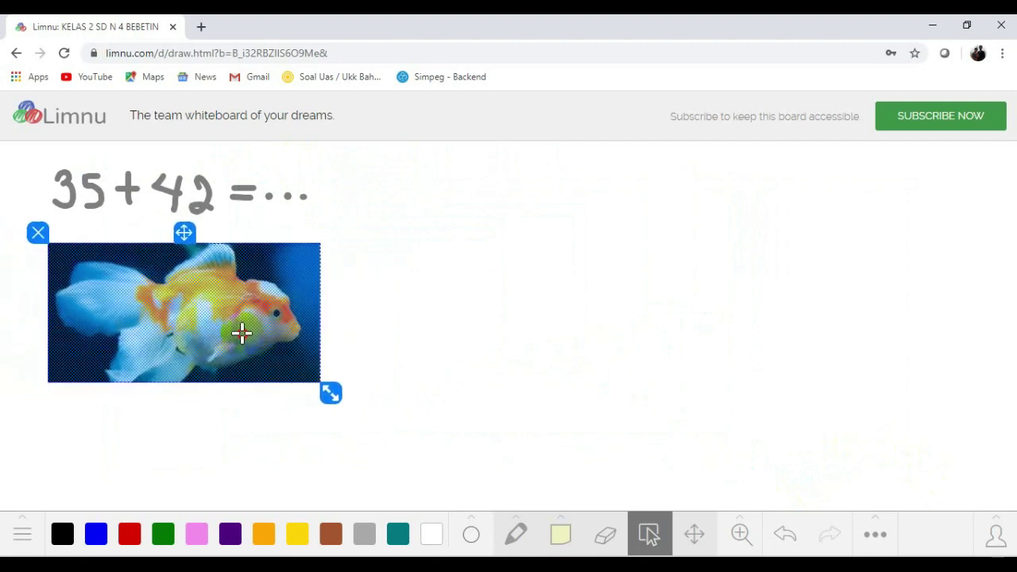
click(463, 393)
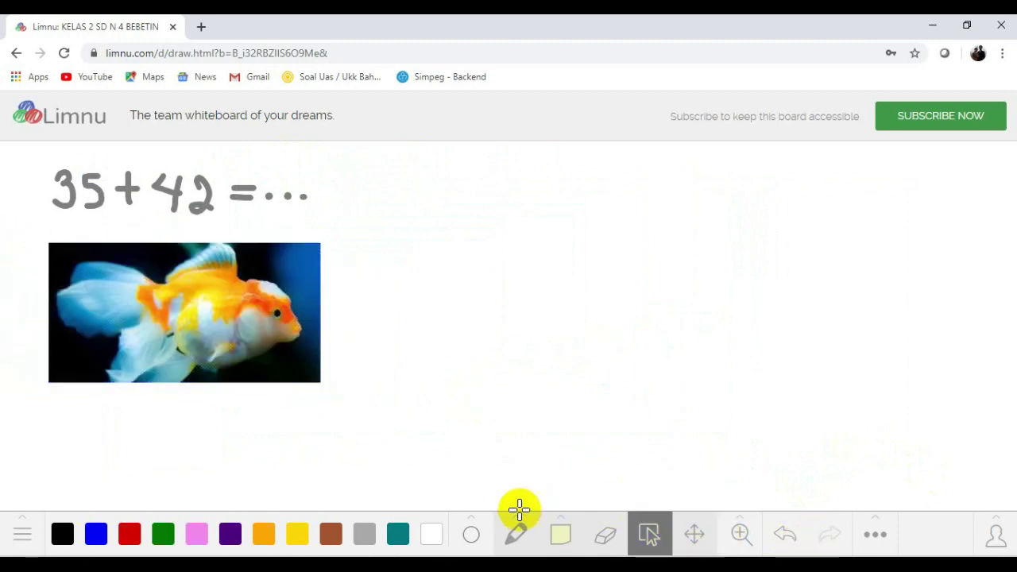
Add a yellow sticky note beside the fish image reading "Cobalah anak-anak perhatikan gambar berikut!"
click(516, 534)
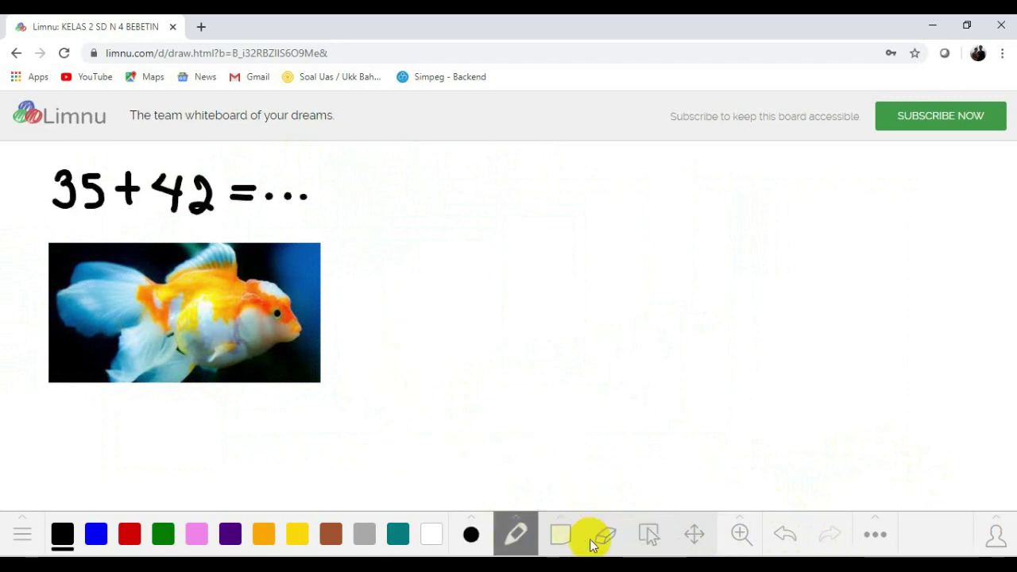
click(560, 534)
drag(347, 246, 618, 347)
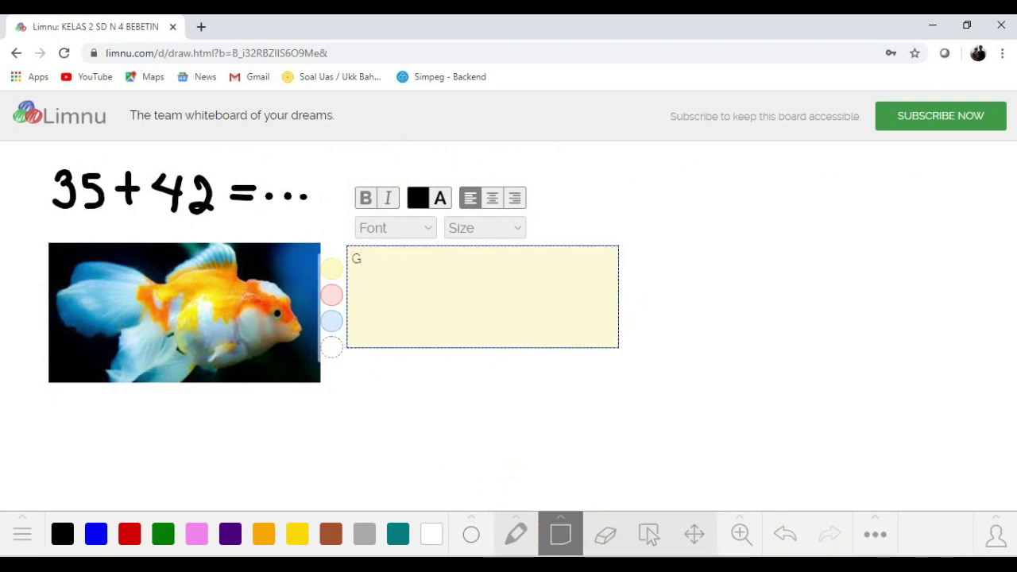
text(Cobalah anak-anak perhatikan gambar berikut!)
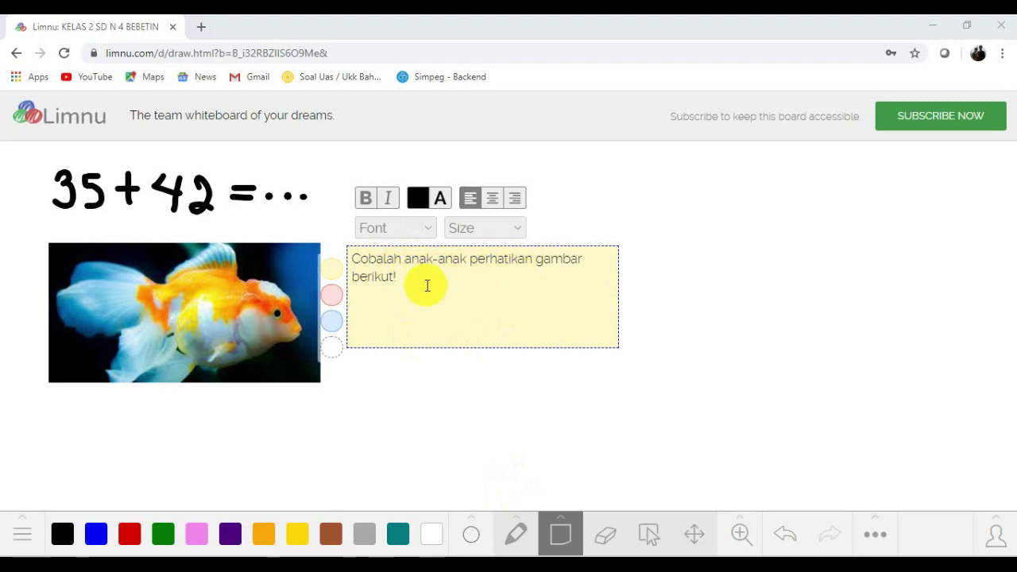
Handwrite "gam" followed by a horizontal blank line in black with the Pen tool, directly below the yellow sticky note
click(518, 534)
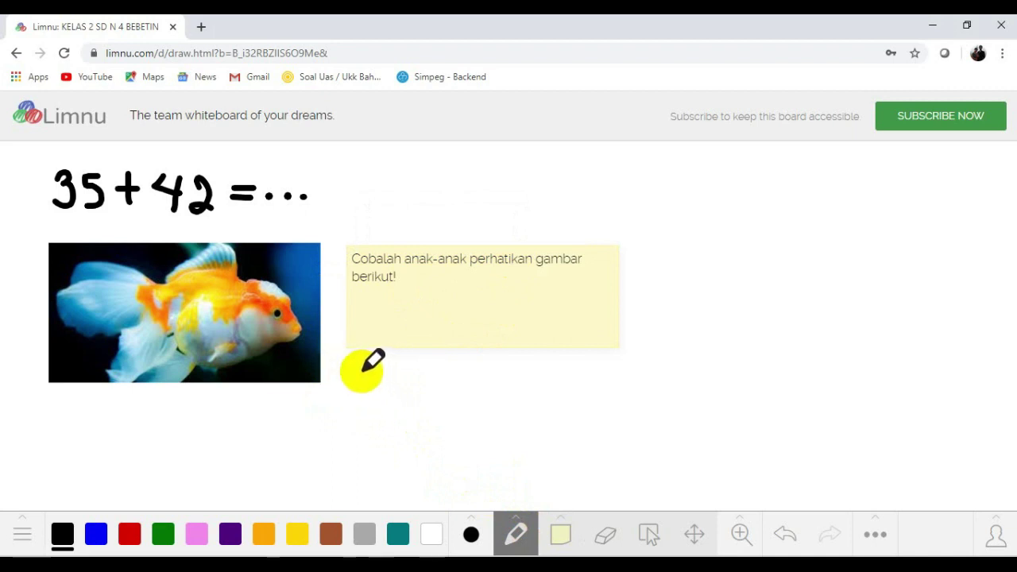
mouse_move(355, 367)
mouse_down()
mouse_move(369, 421)
mouse_move(342, 401)
mouse_up()
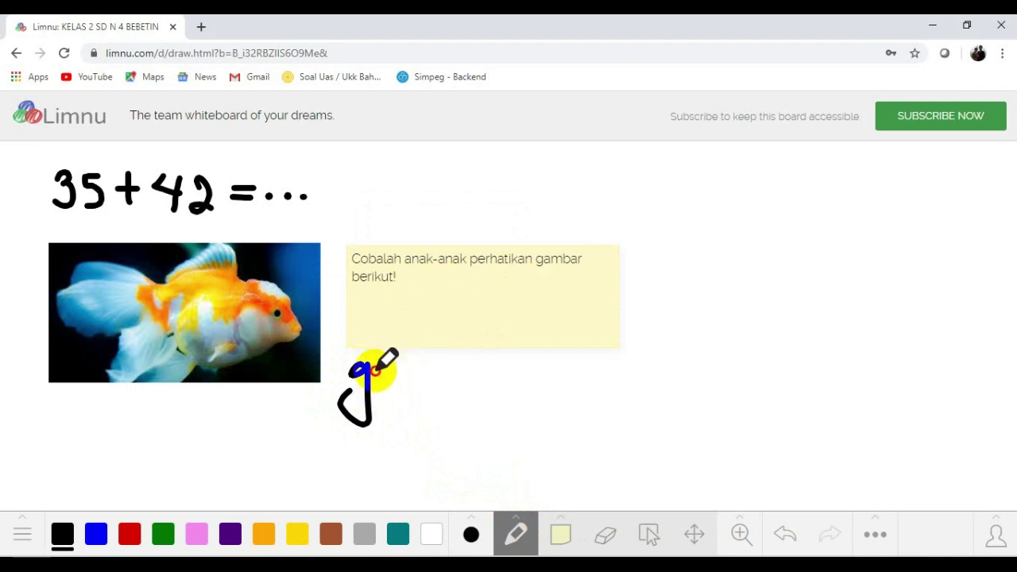
mouse_move(389, 363)
mouse_down()
mouse_move(393, 374)
mouse_move(423, 367)
mouse_move(511, 381)
mouse_up()
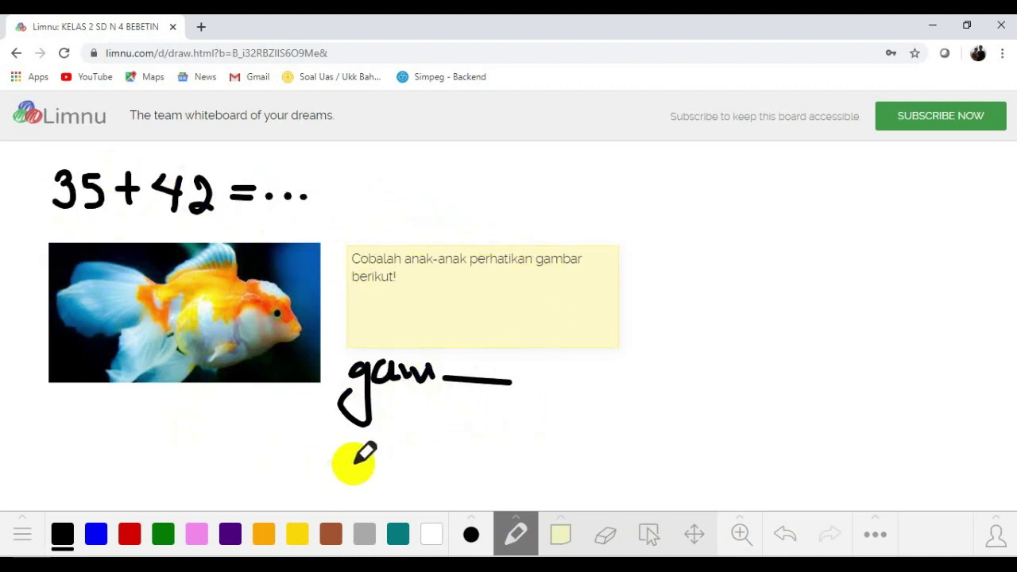
Look over the extra board options and the video call controls, and display the list of people on the board
click(877, 545)
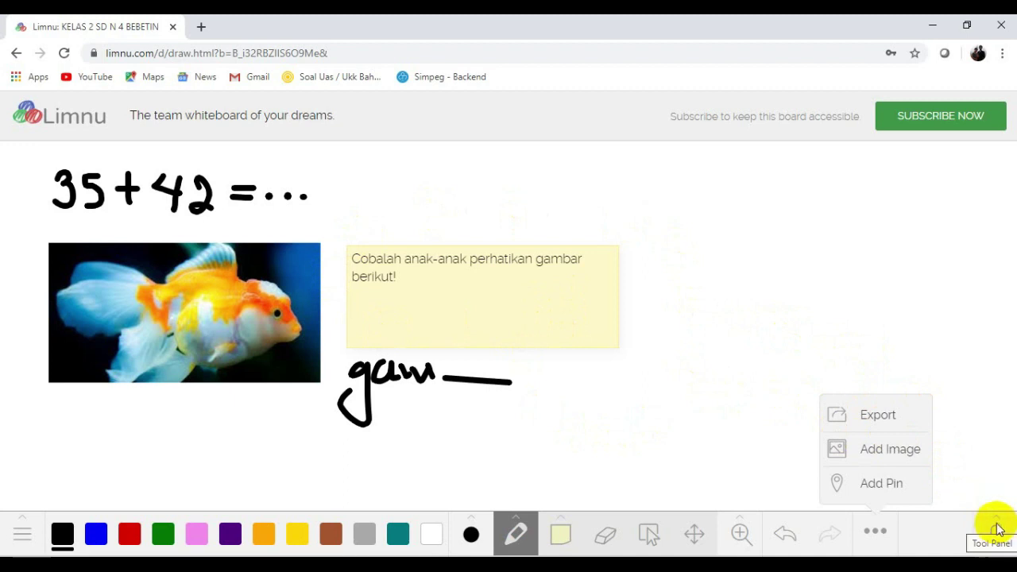
click(996, 529)
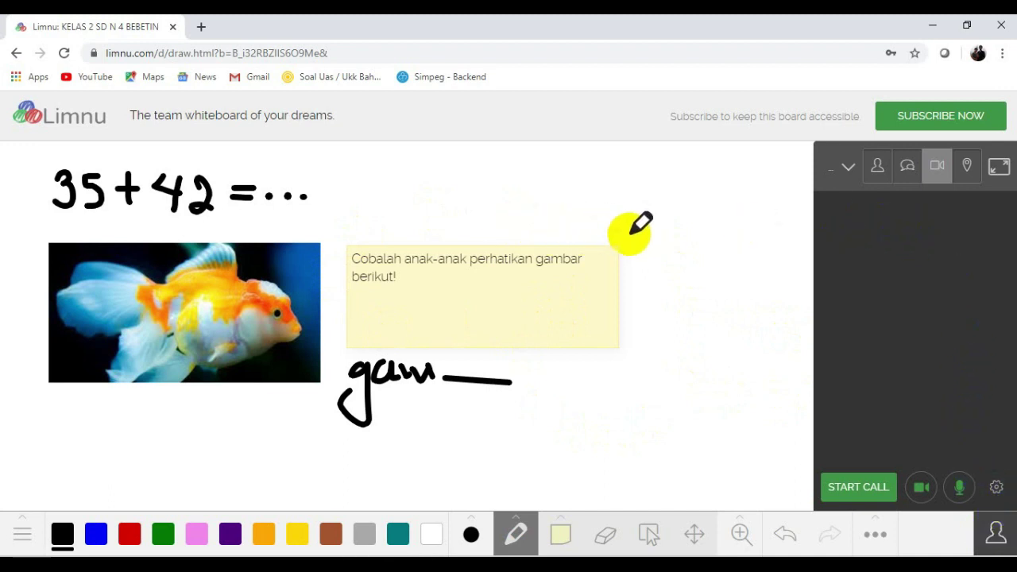
click(847, 166)
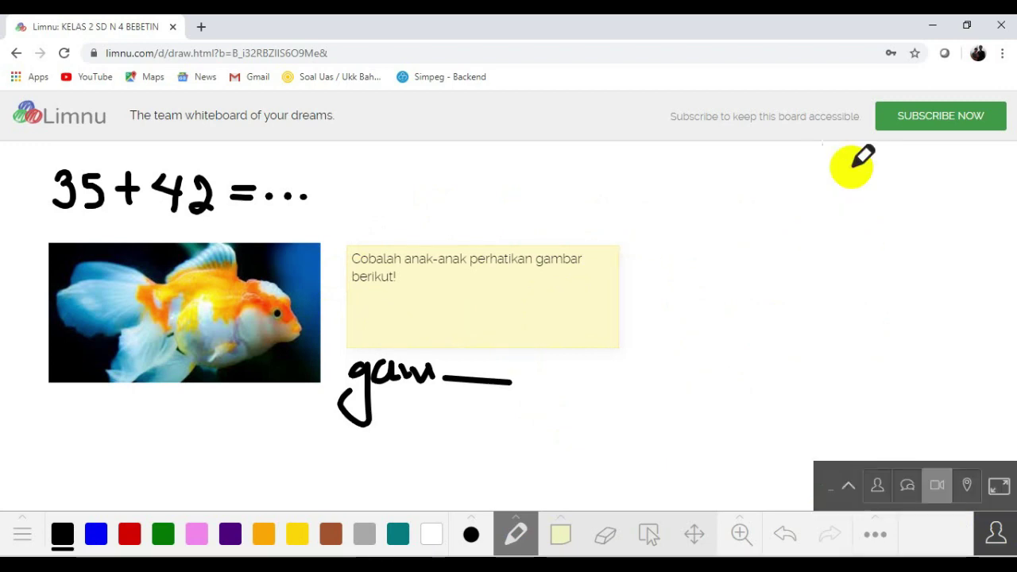
click(848, 485)
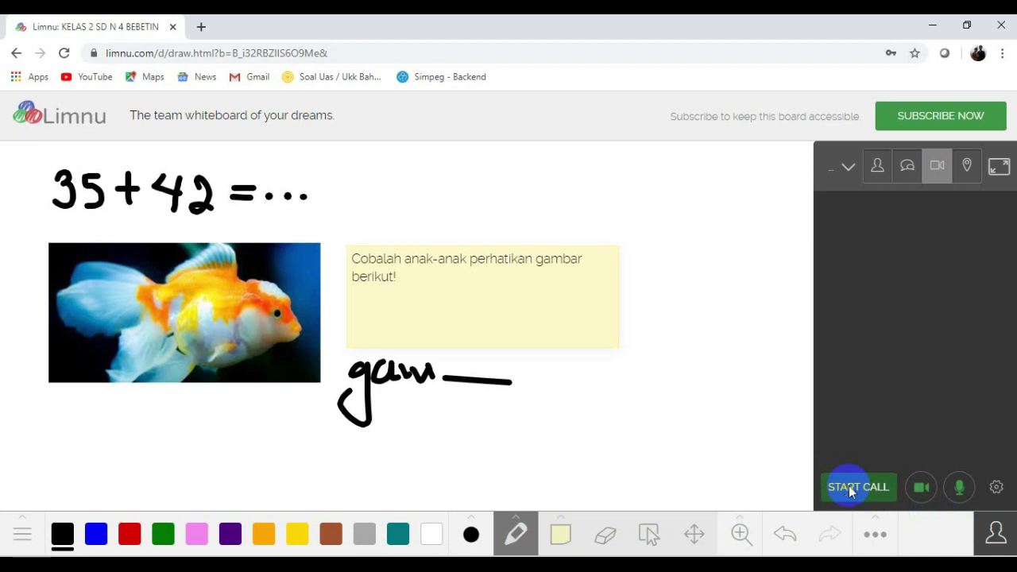
click(881, 170)
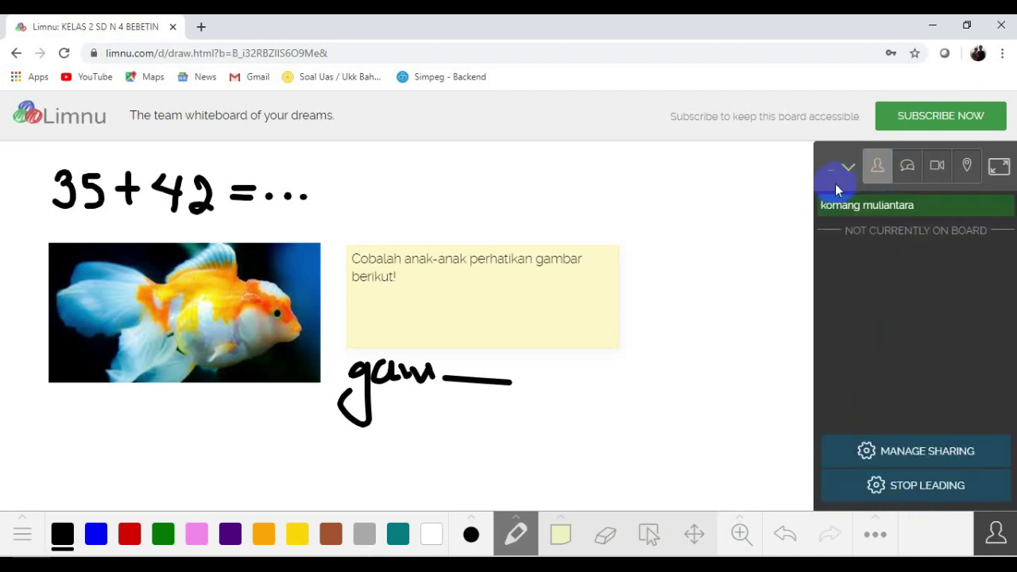